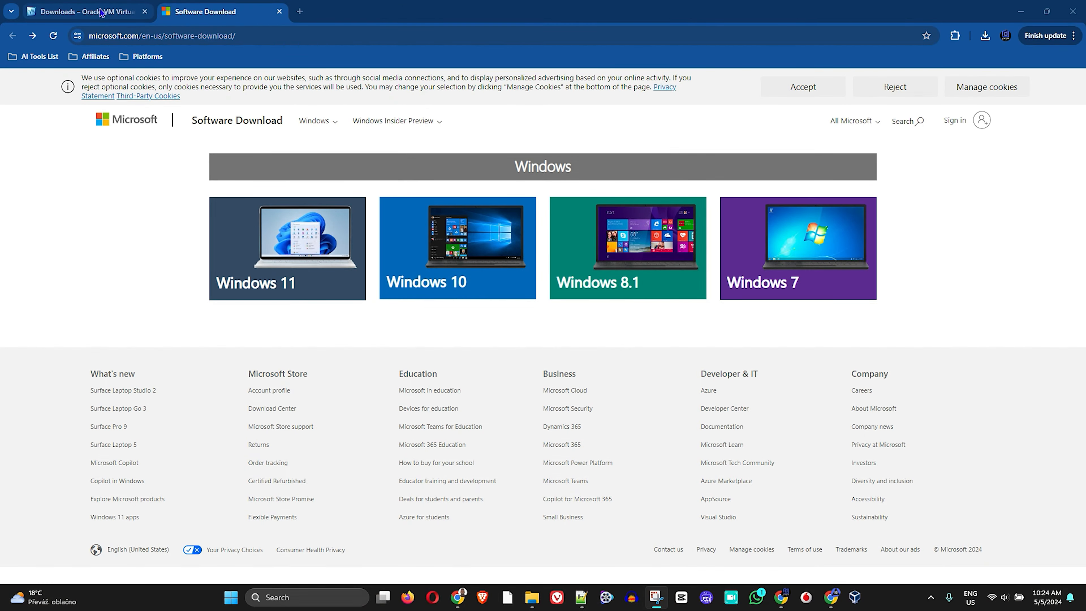
Download the VirtualBox 7.0.18 Windows hosts installer (105 MB) and confirm it is listed as Done
left_click(102, 13)
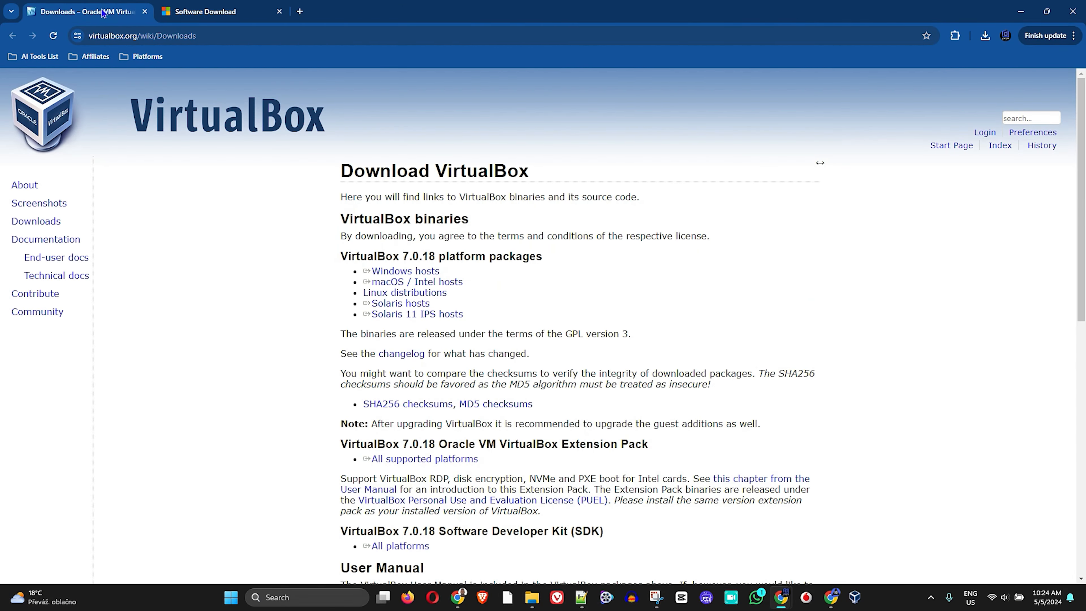
left_click(216, 12)
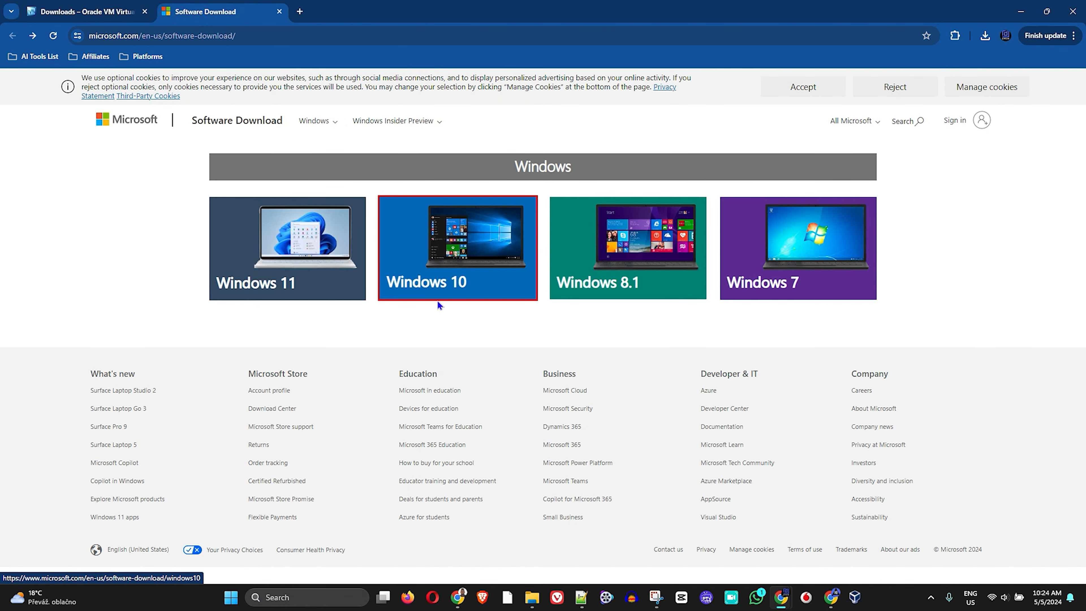
left_click(96, 12)
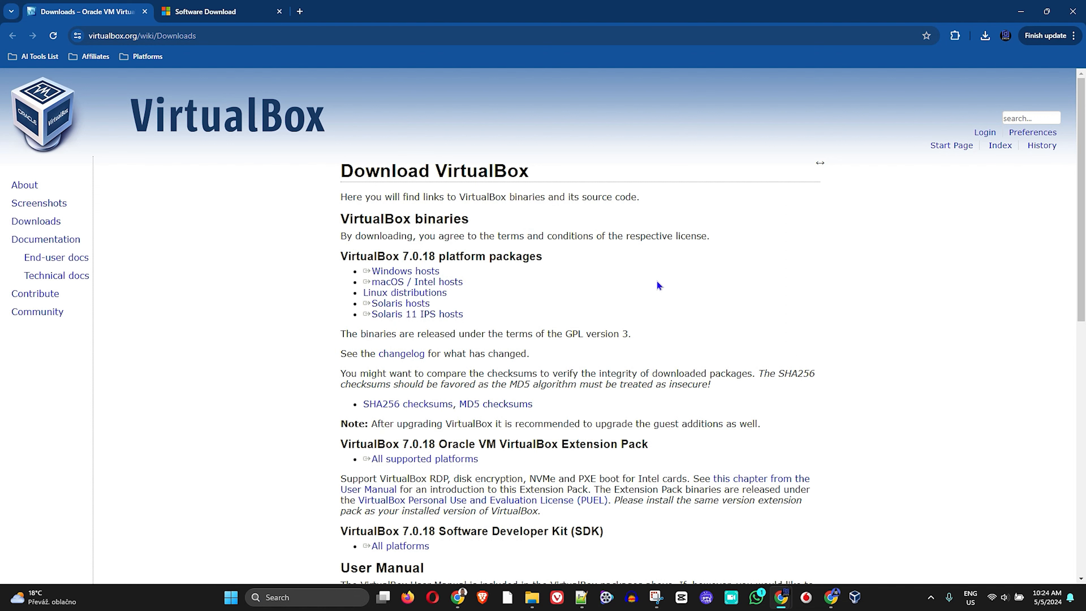
double_click(371, 256)
triple_click(406, 271)
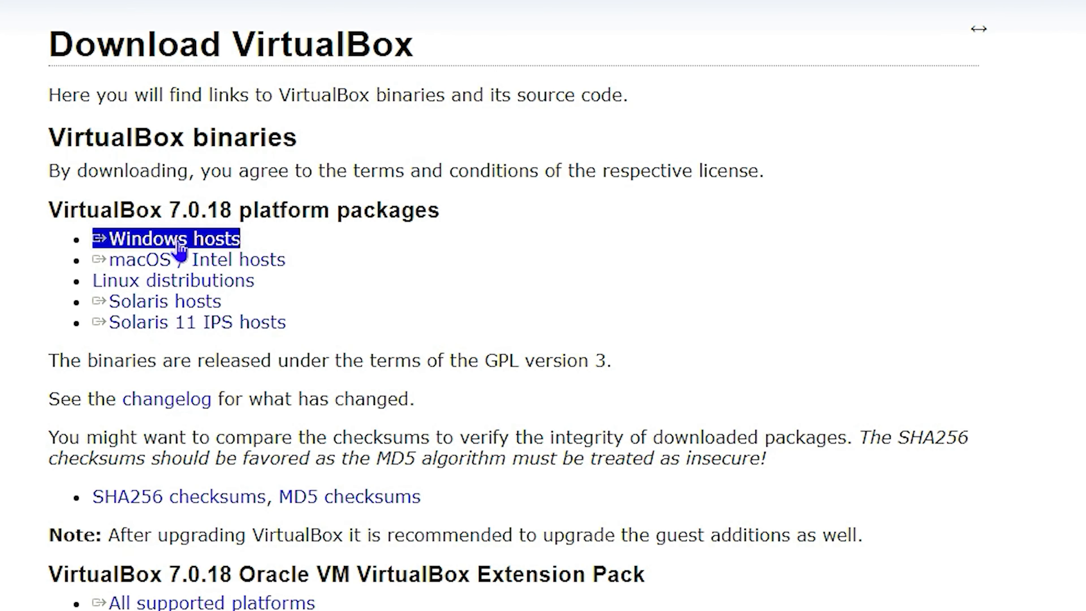
left_click(197, 173)
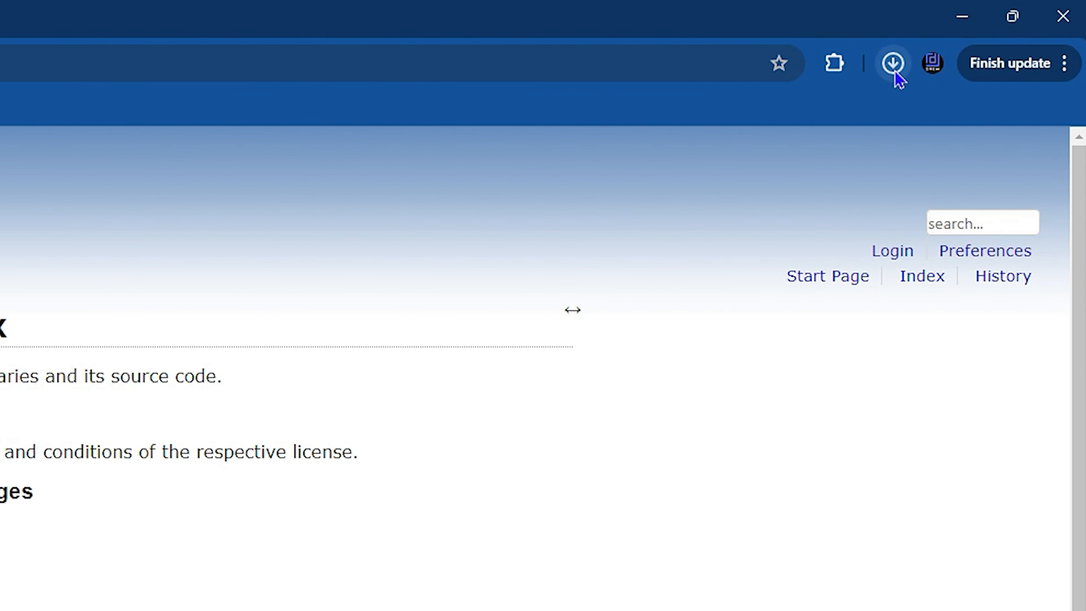
left_click(894, 75)
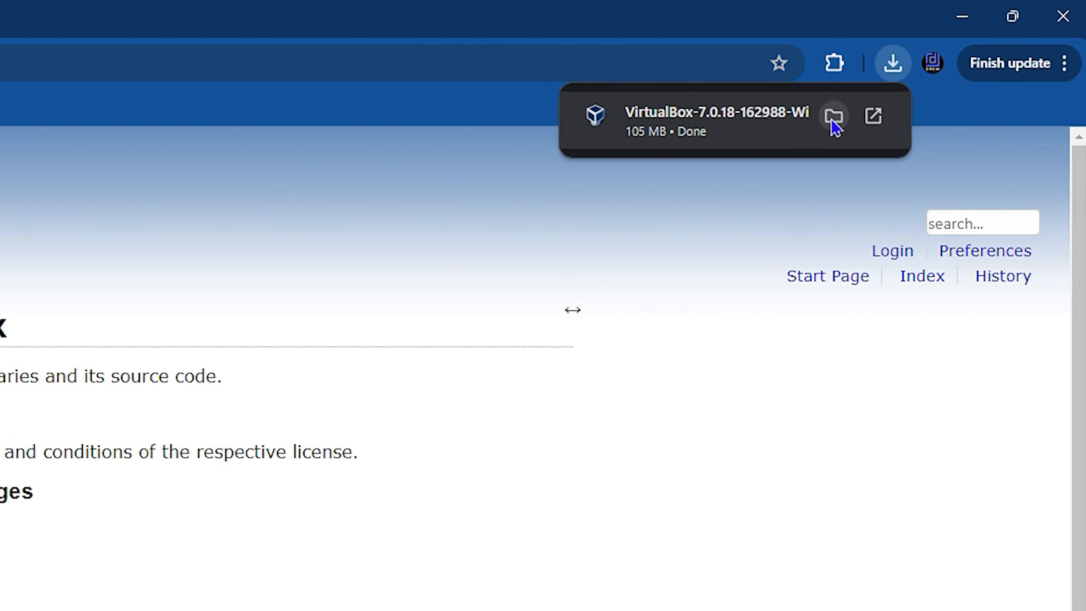
Run VirtualBox-7.0.18-162988-Win.exe from the Downloads folder and finish installing VirtualBox
left_click(833, 115)
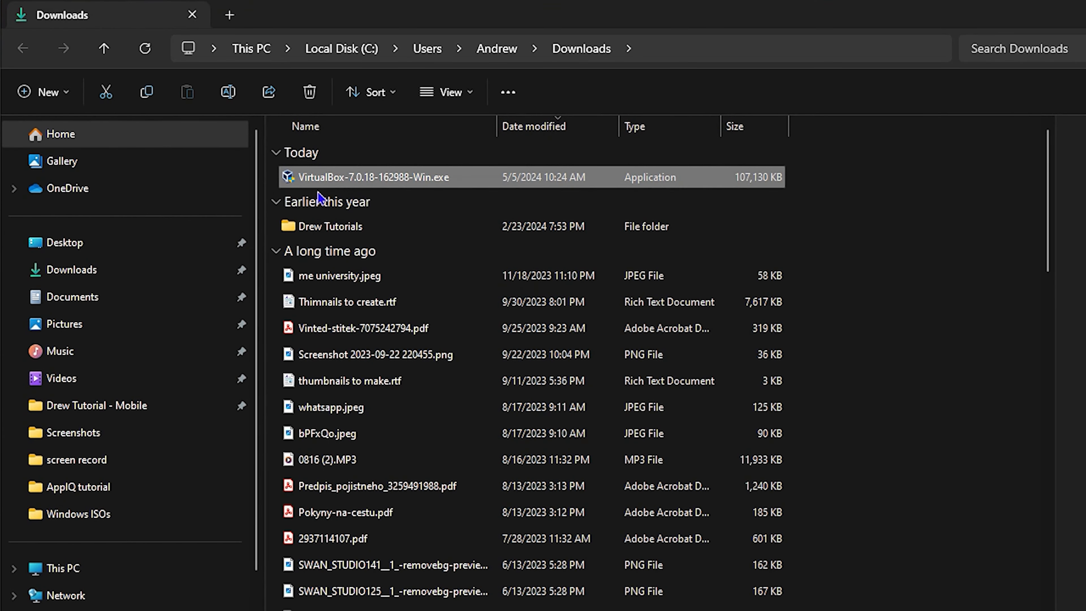
mouse_move(352, 181)
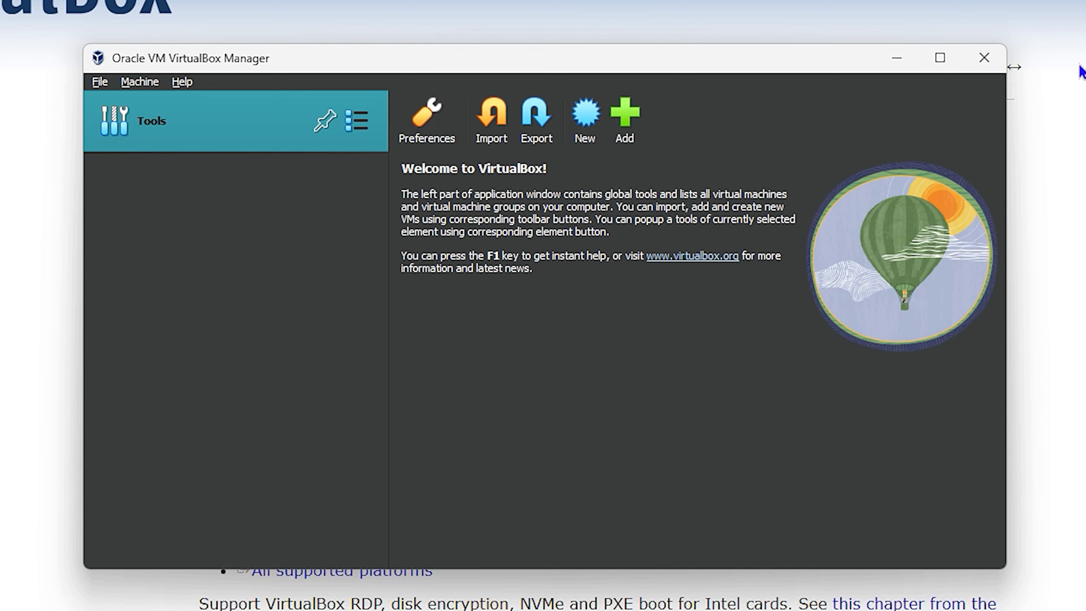
Close VirtualBox Manager and return to Microsoft's Software Download page in Chrome
left_click(982, 57)
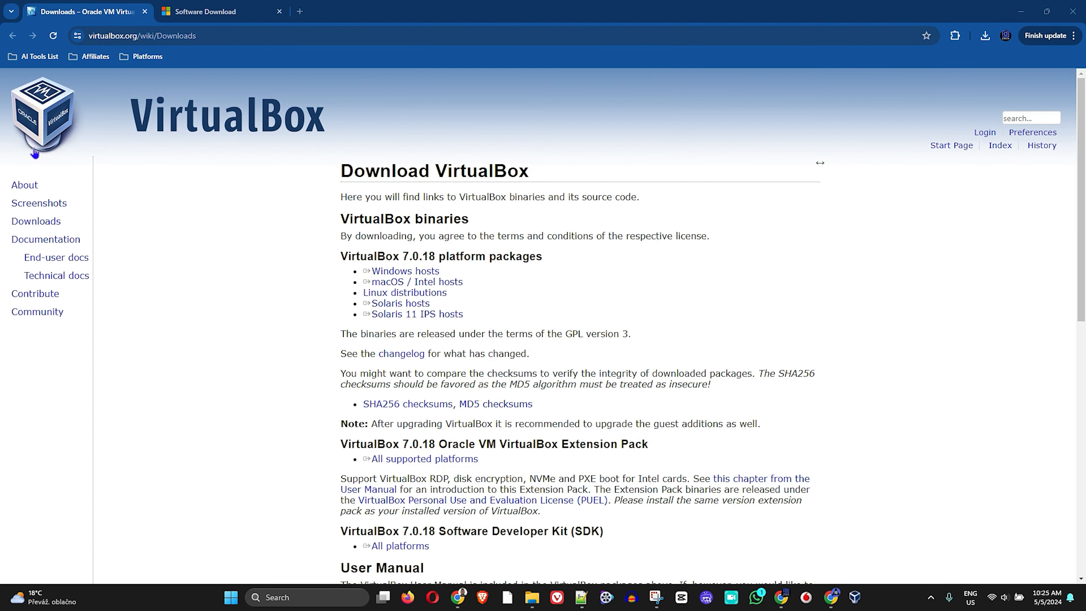
left_click(213, 12)
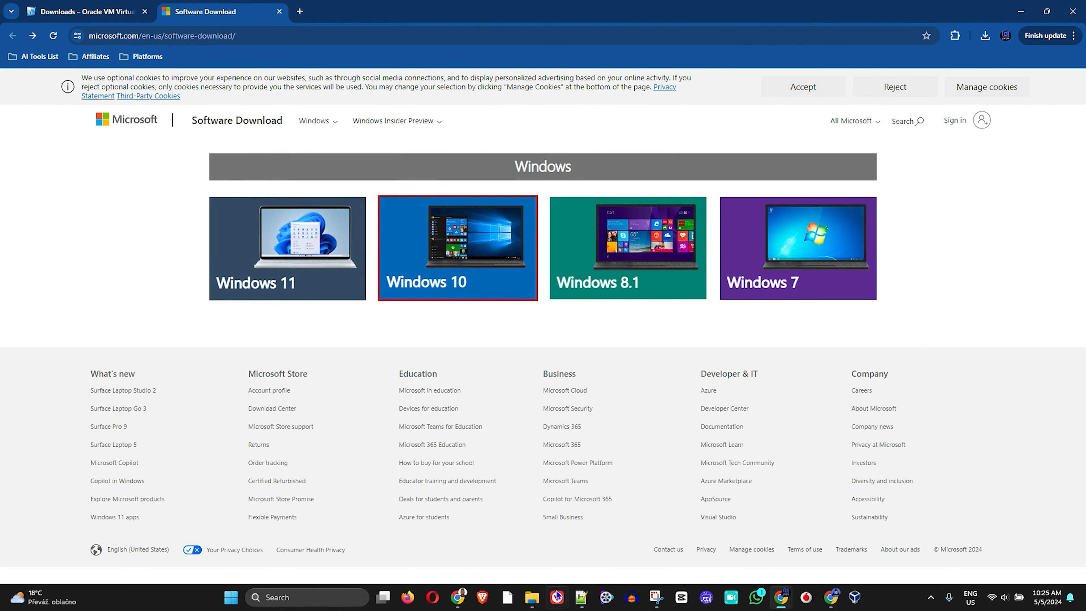
left_click(530, 605)
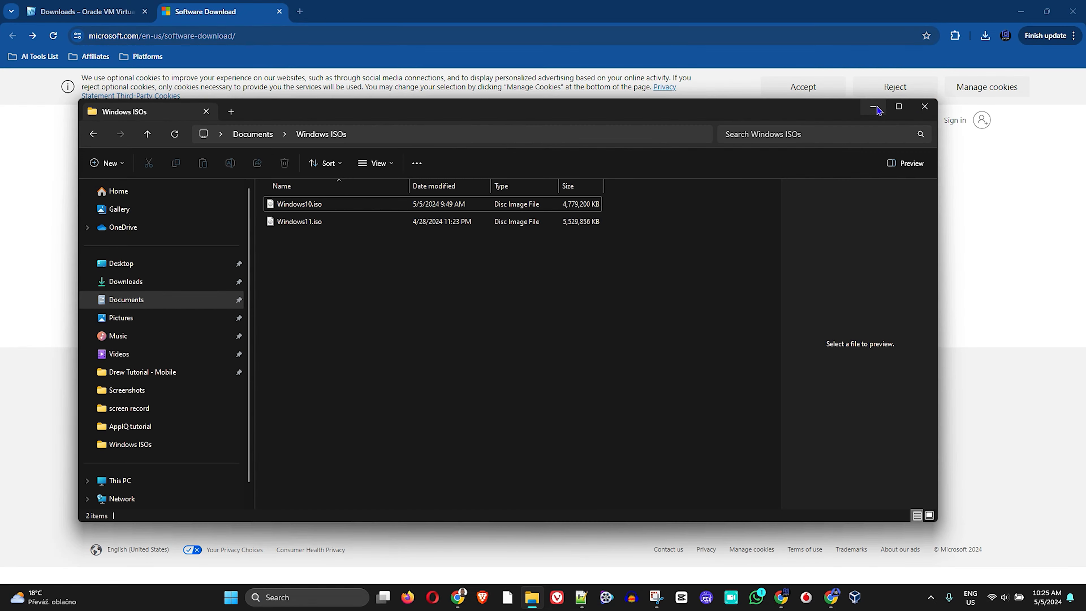
left_click(878, 110)
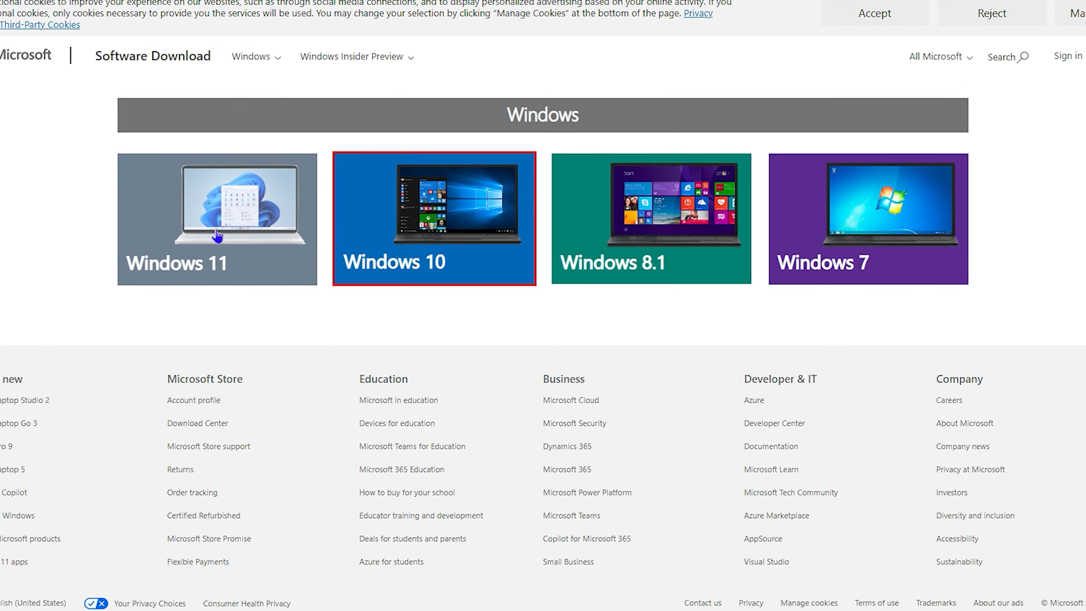
Open the Download Windows 11 page in a new tab and scroll to the ISO download section
right_click(288, 260)
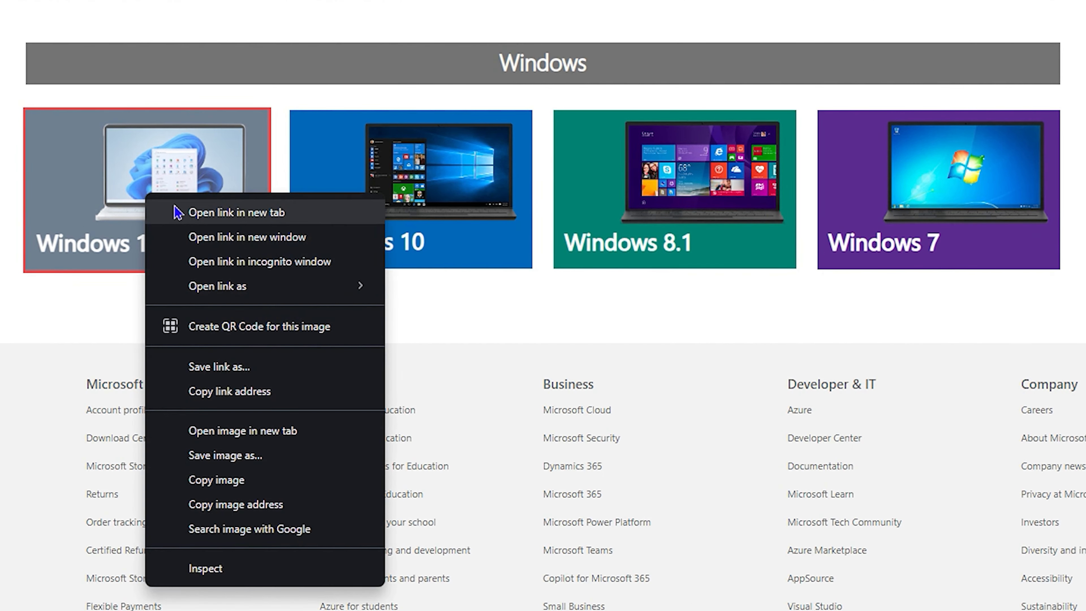
left_click(299, 180)
left_click(339, 11)
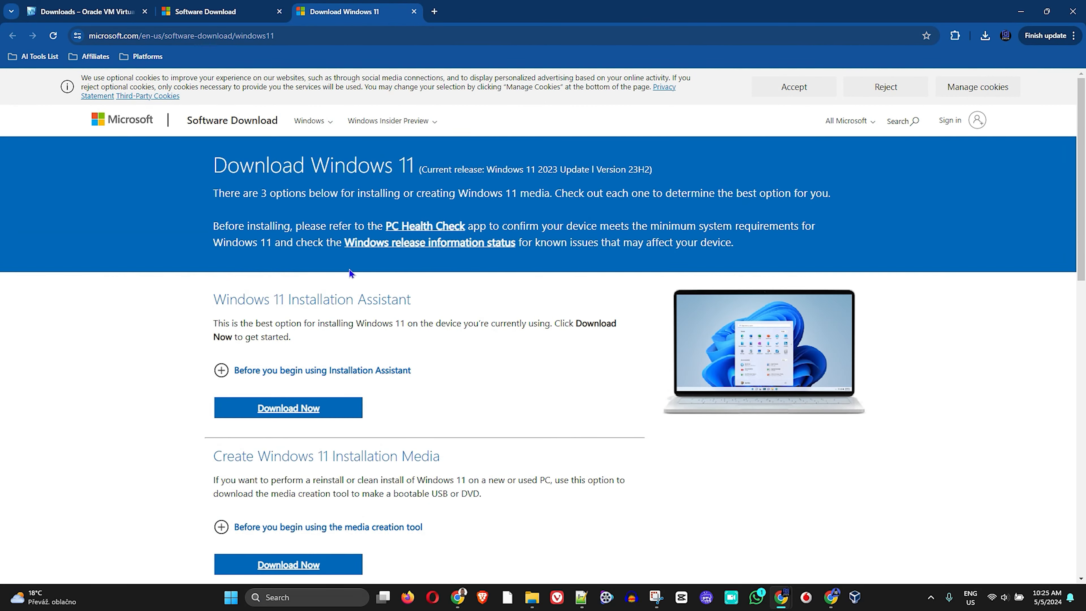
scroll(508, 386, "down", 3)
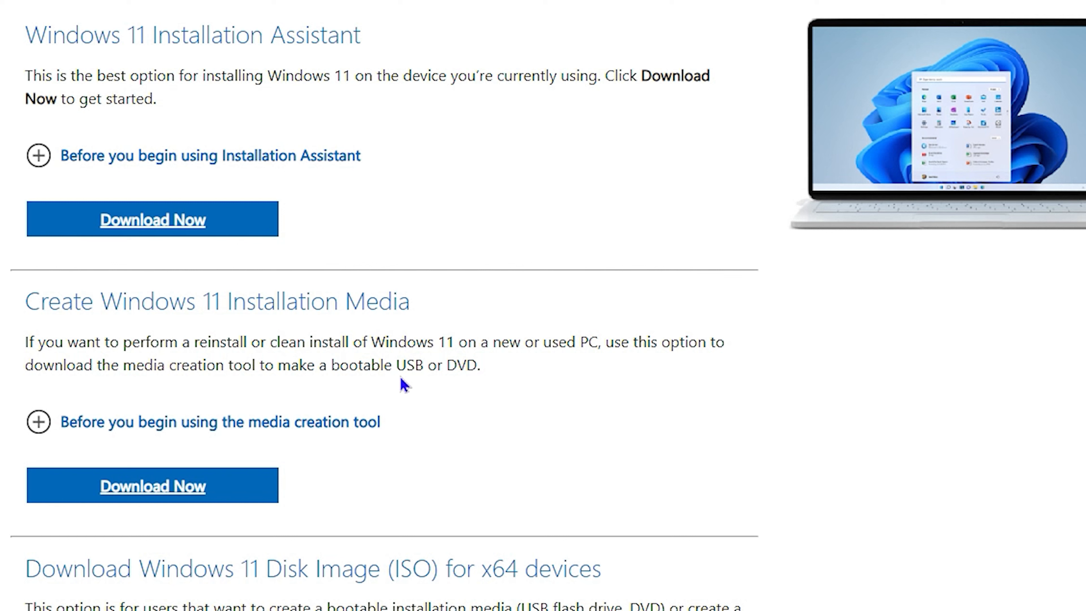
left_click_drag(339, 367, 485, 375)
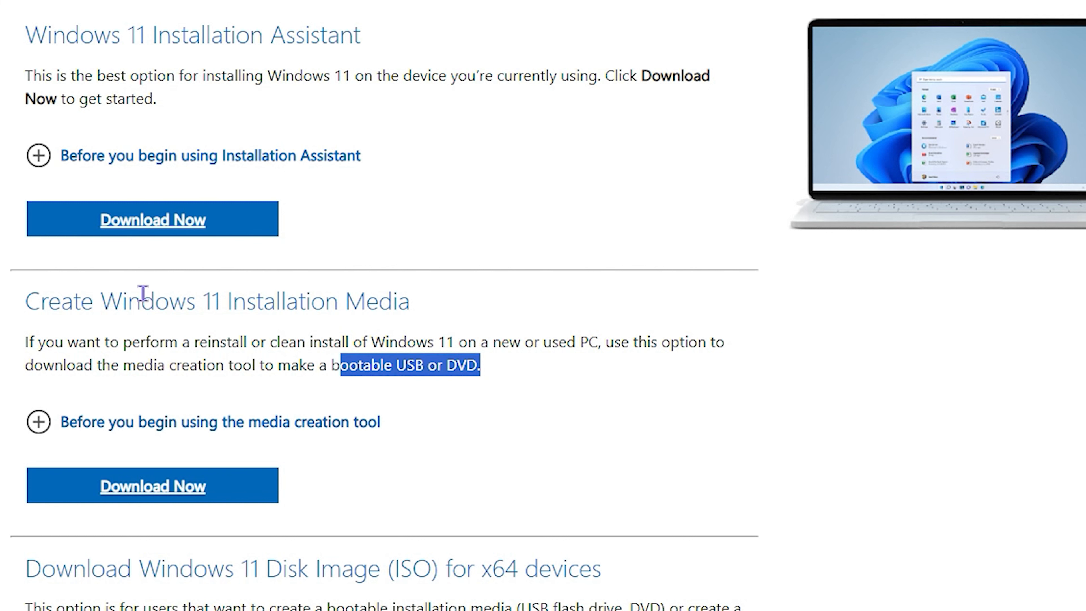
scroll(172, 263, "down", 4)
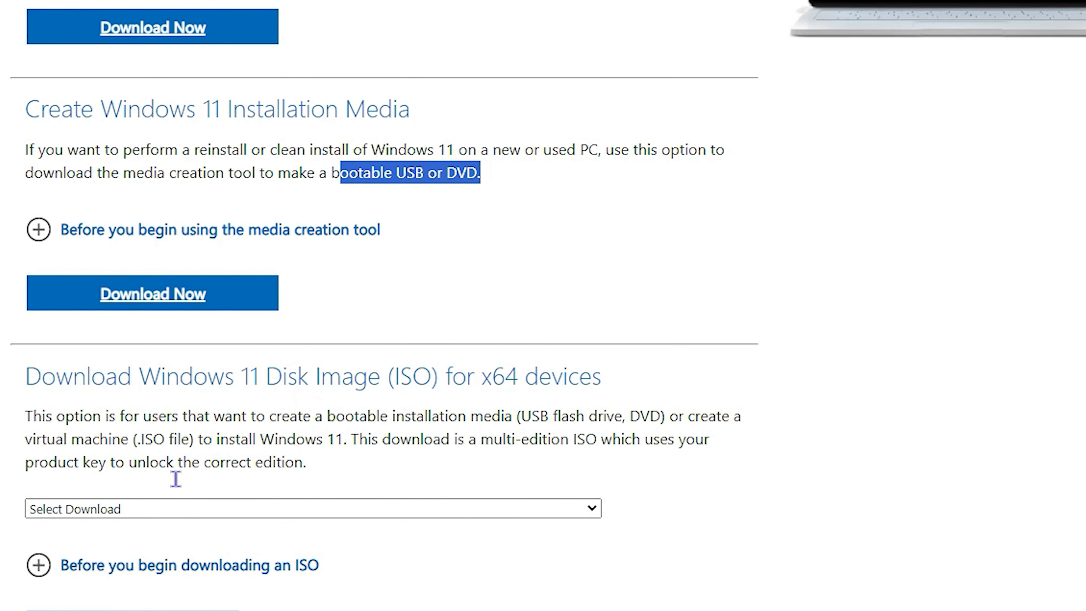
scroll(55, 383, "down", 4)
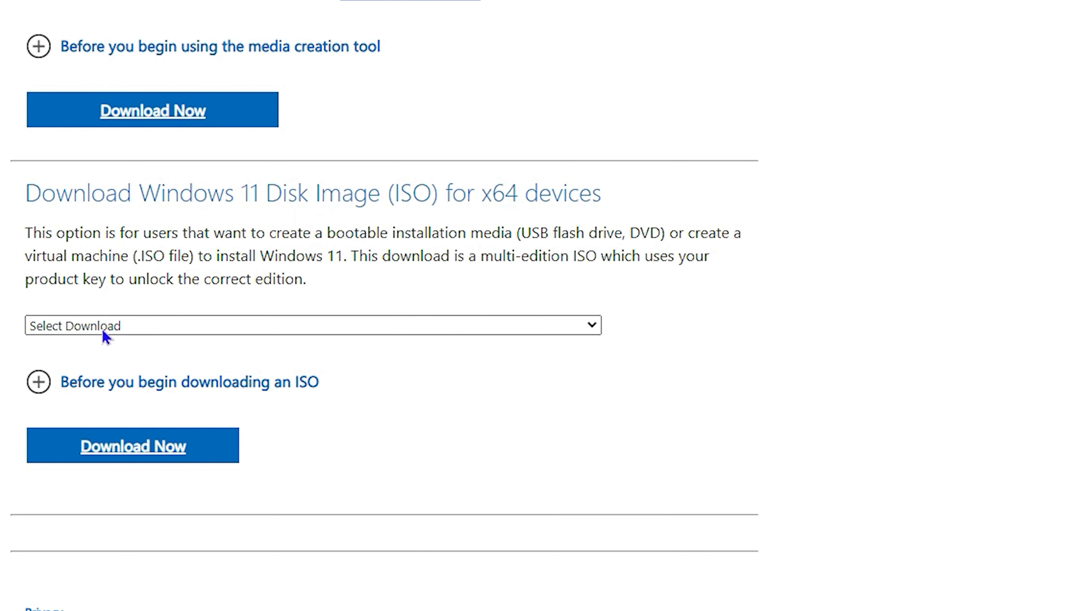
Choose the Windows 11 multi-edition x64 ISO in English (United States) and start the 64-bit download
left_click(124, 329)
left_click(127, 362)
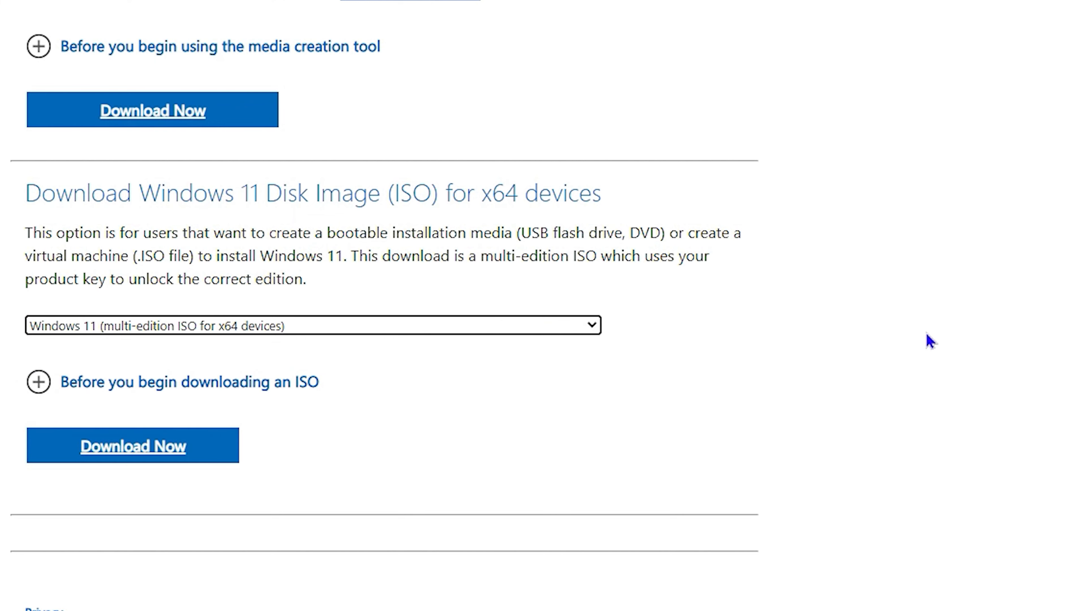
left_click(130, 447)
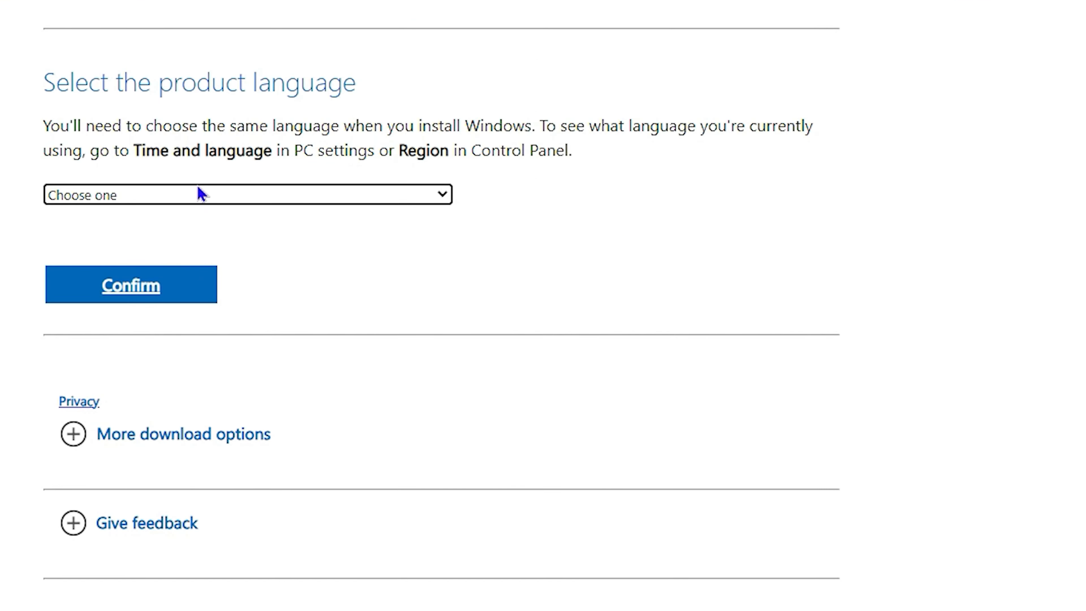
left_click(214, 199)
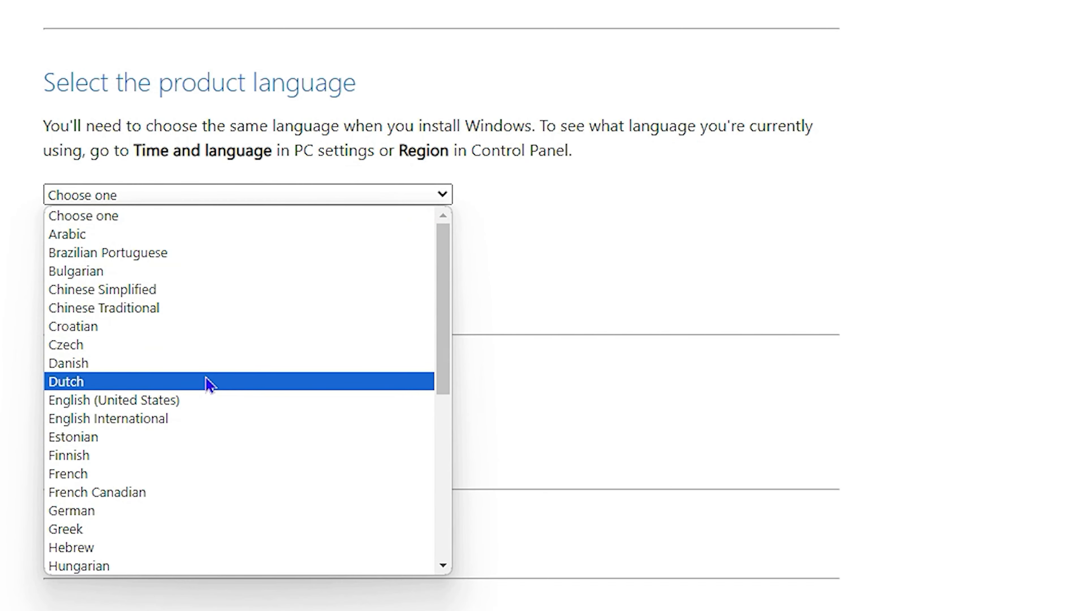
left_click(203, 403)
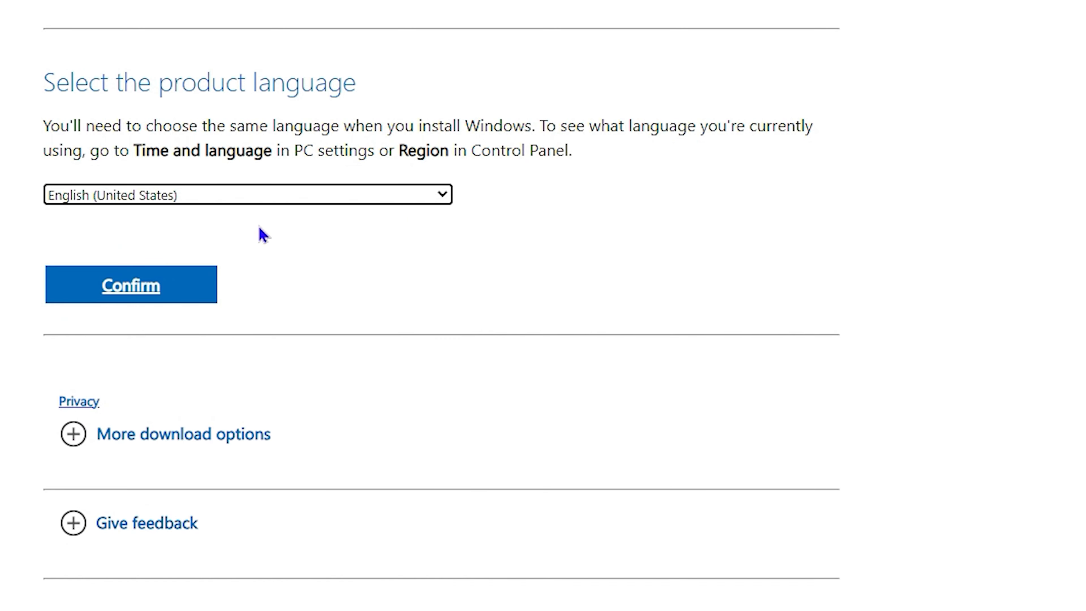
left_click(164, 293)
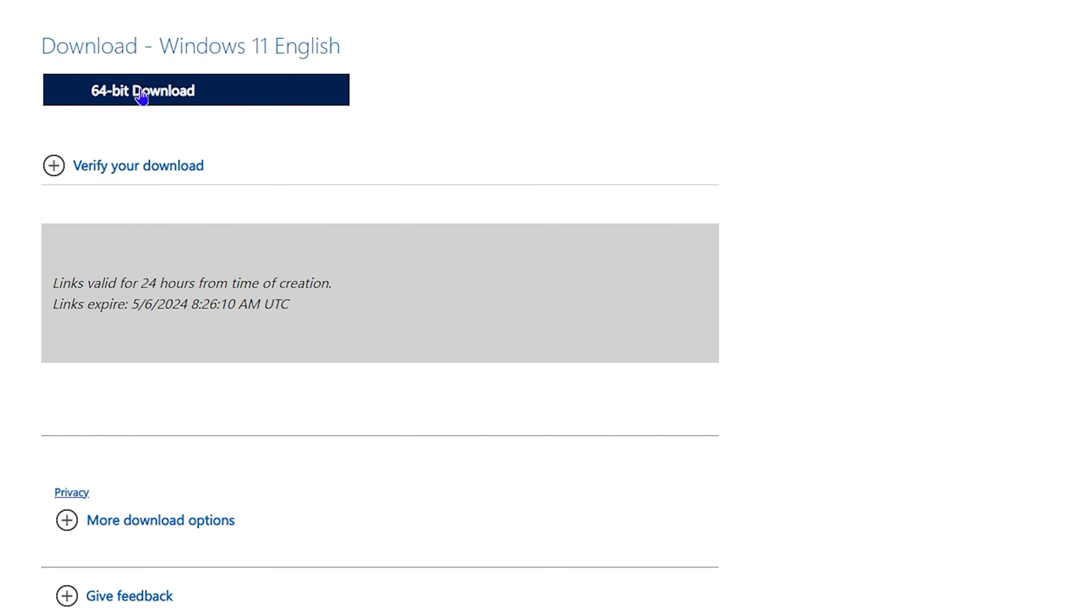
left_click(148, 95)
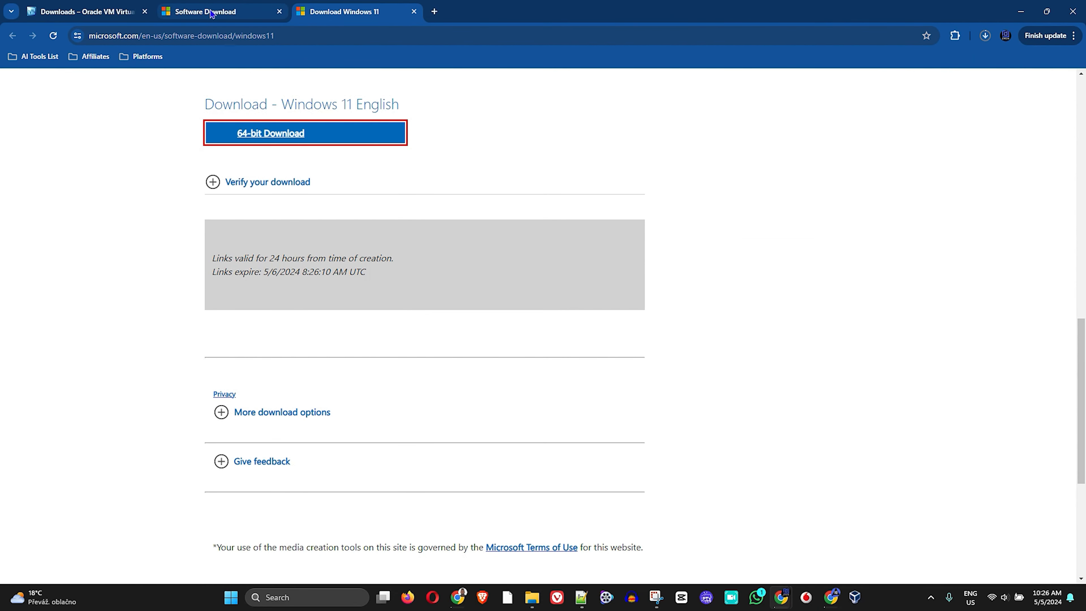
From the Download Windows 10 page's installation media section, download the media creation tool
left_click(414, 12)
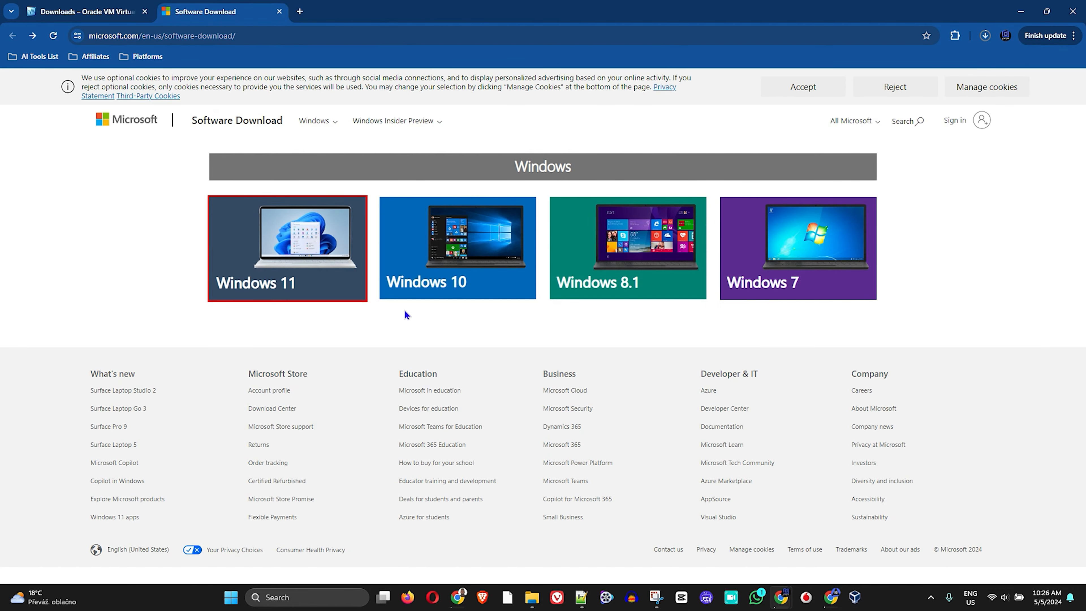
left_click(430, 257)
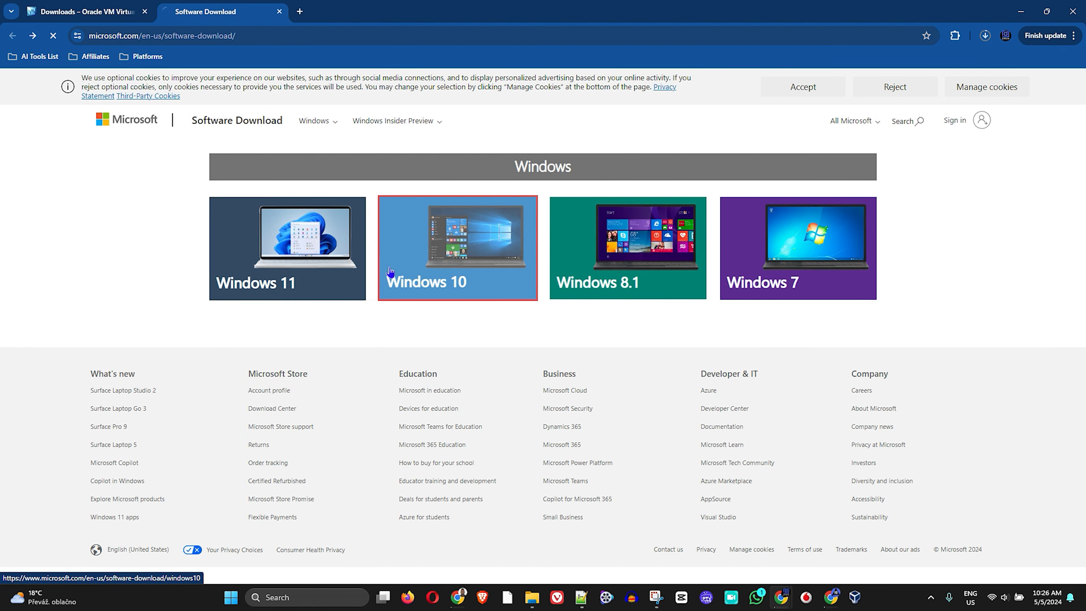
scroll(401, 231, "down", 5)
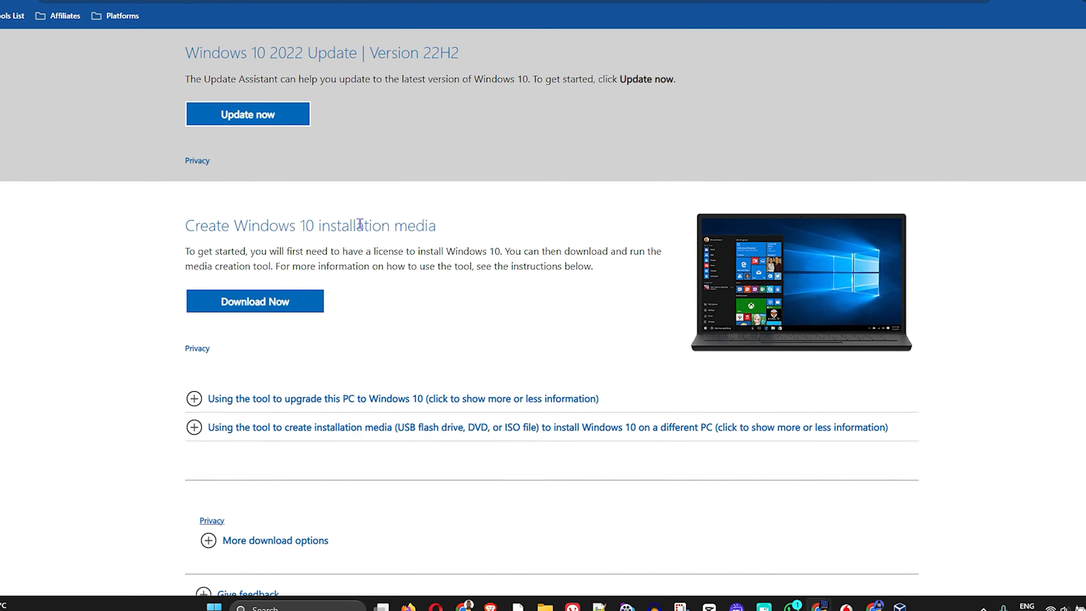
scroll(359, 113, "up", 3)
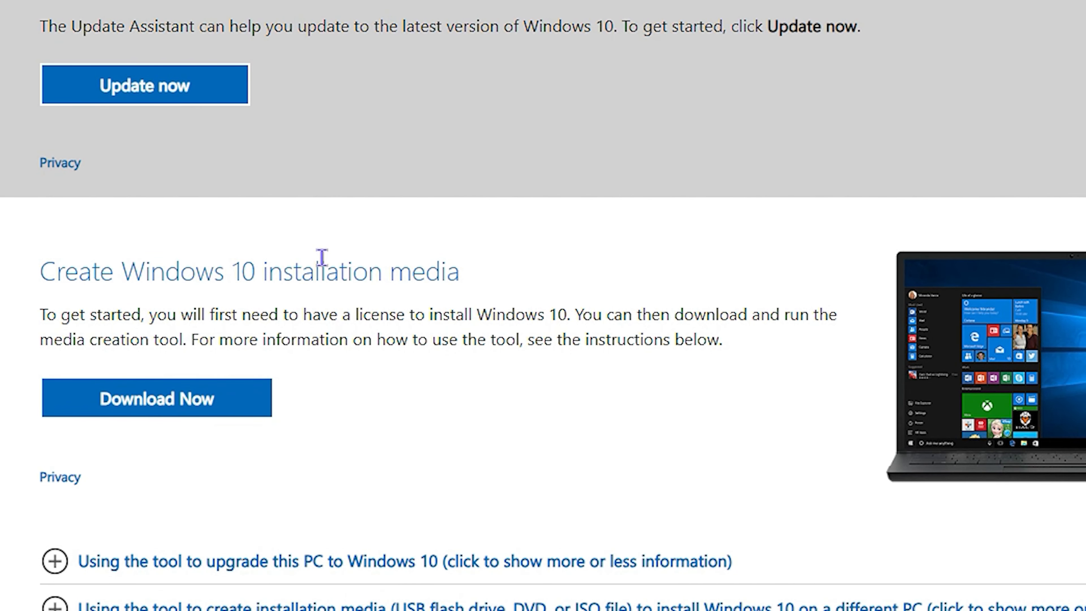
scroll(320, 257, "down", 4)
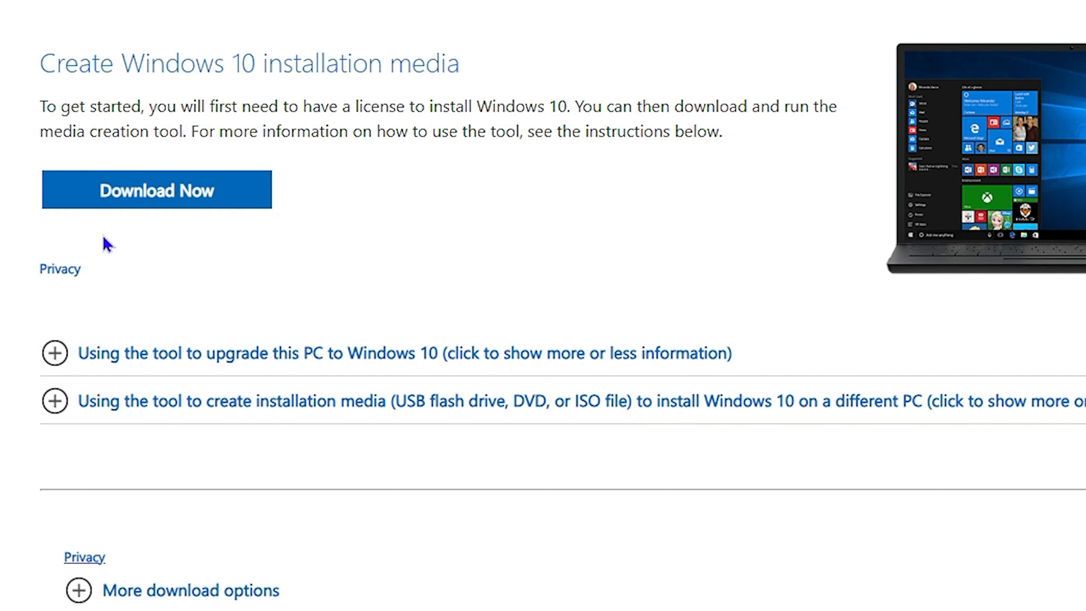
left_click(201, 191)
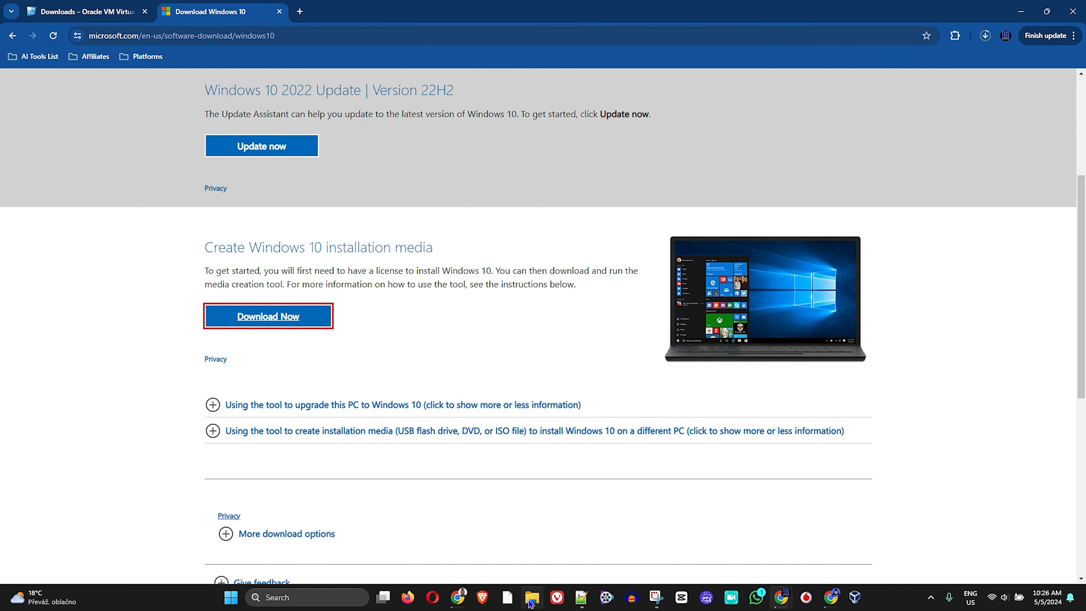
mouse_move(529, 602)
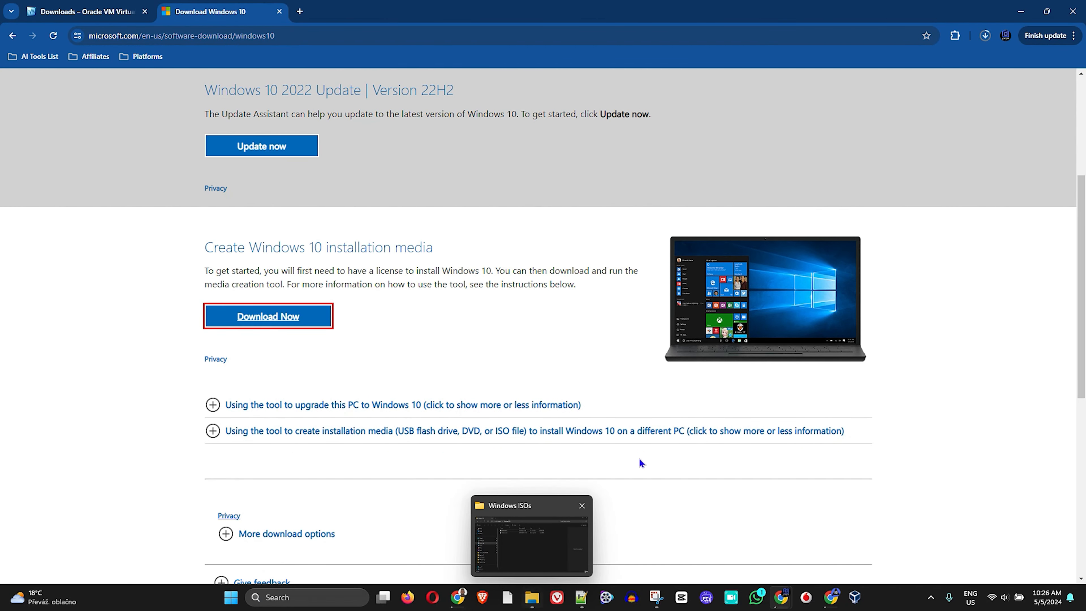
Open the folder holding the finished 18.6 MB MediaCreationTool_22H2.exe from Chrome's downloads list
left_click(987, 36)
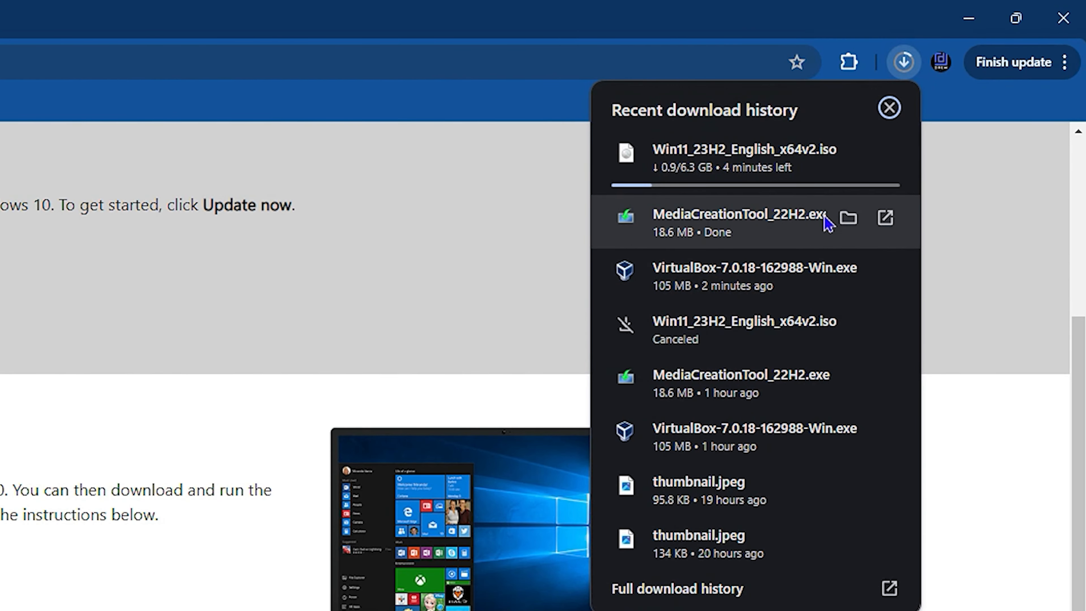
left_click(848, 217)
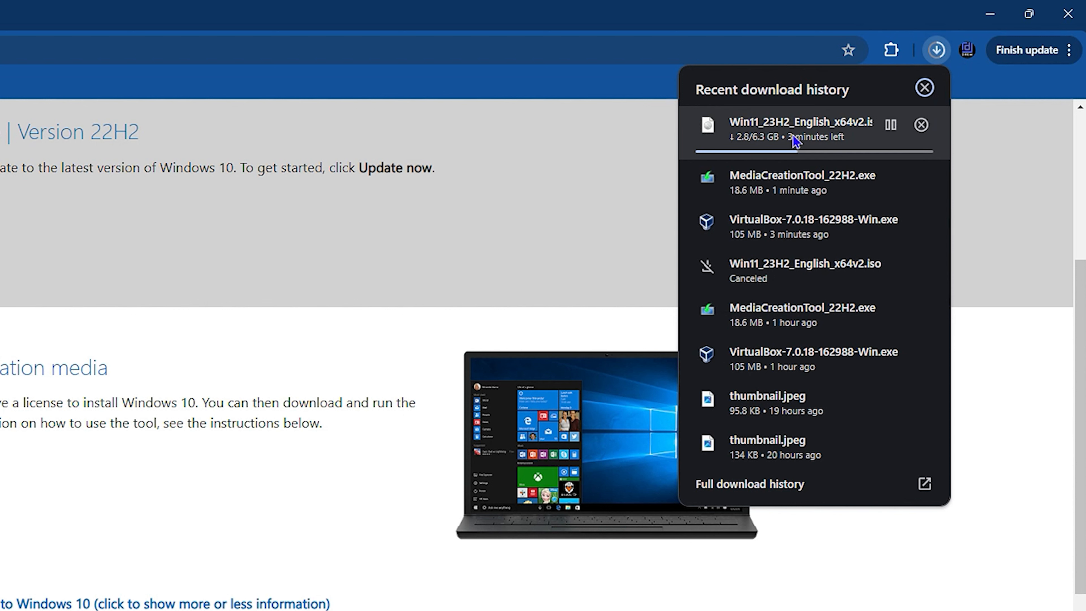
left_click(996, 464)
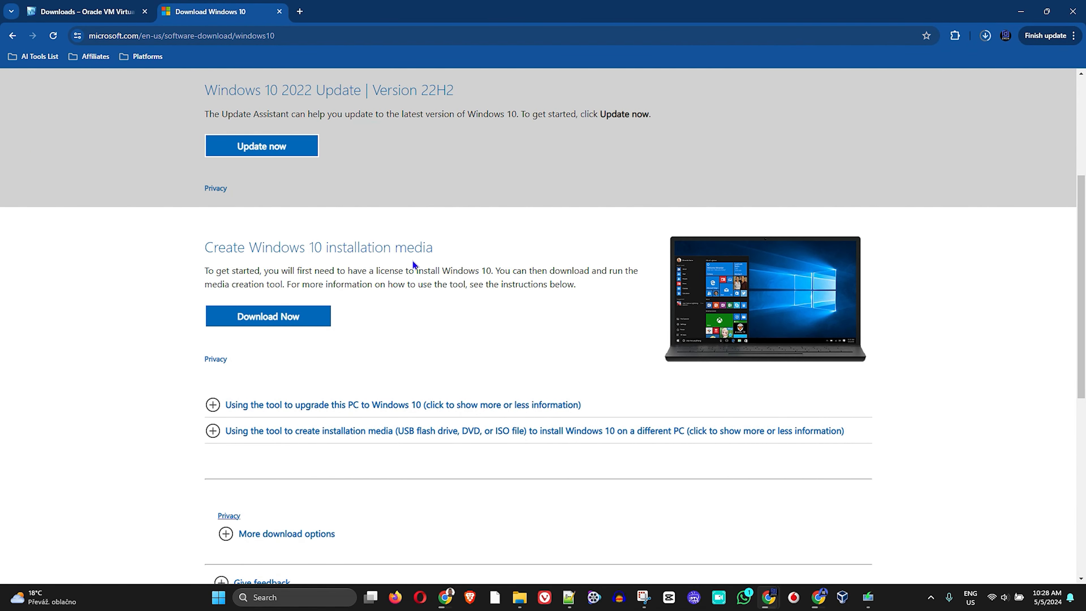
Accept the Windows 10 Setup license and choose to create installation media with the recommended language and edition
left_click(868, 599)
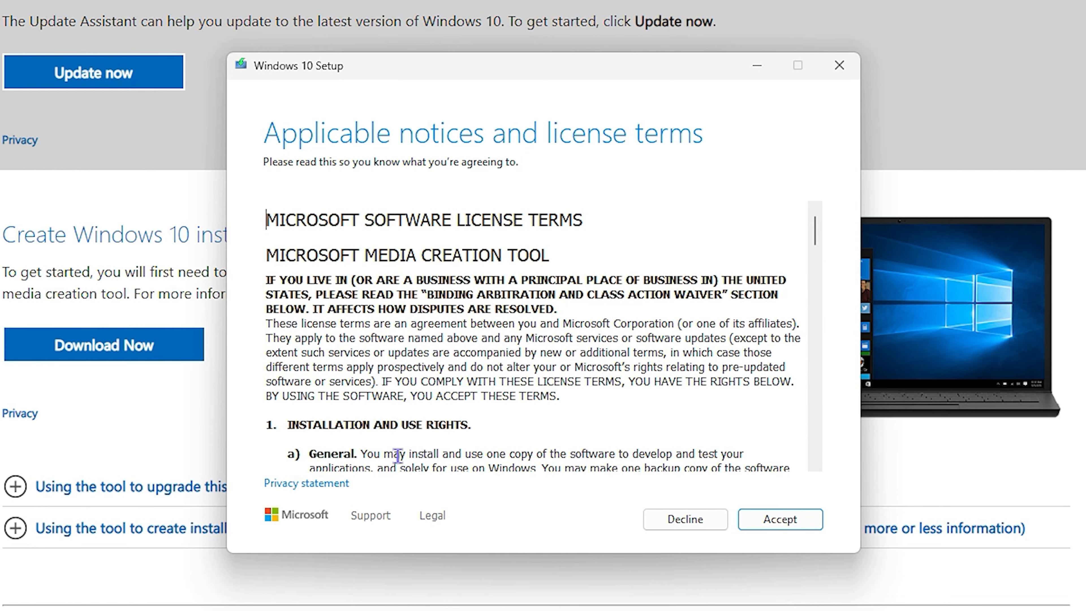
scroll(611, 380, "down", 5)
scroll(608, 379, "down", 10)
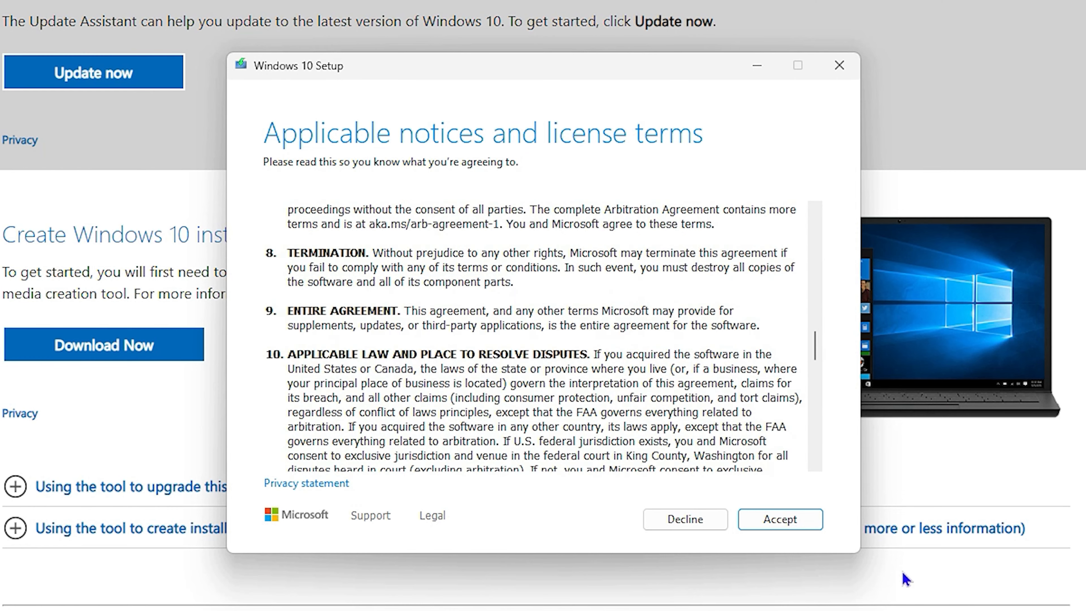
left_click(785, 520)
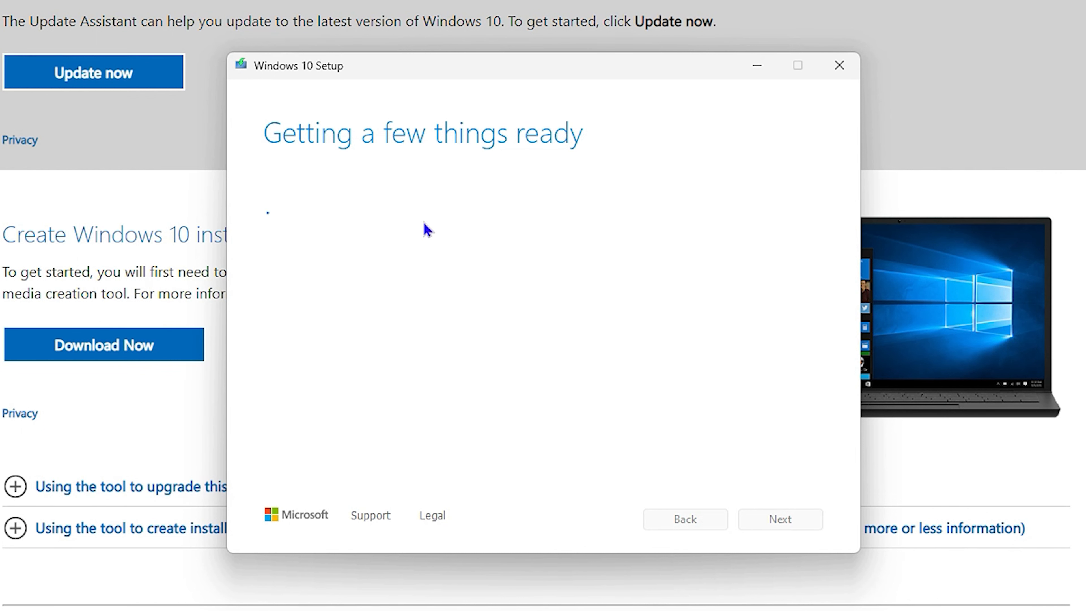
left_click(272, 224)
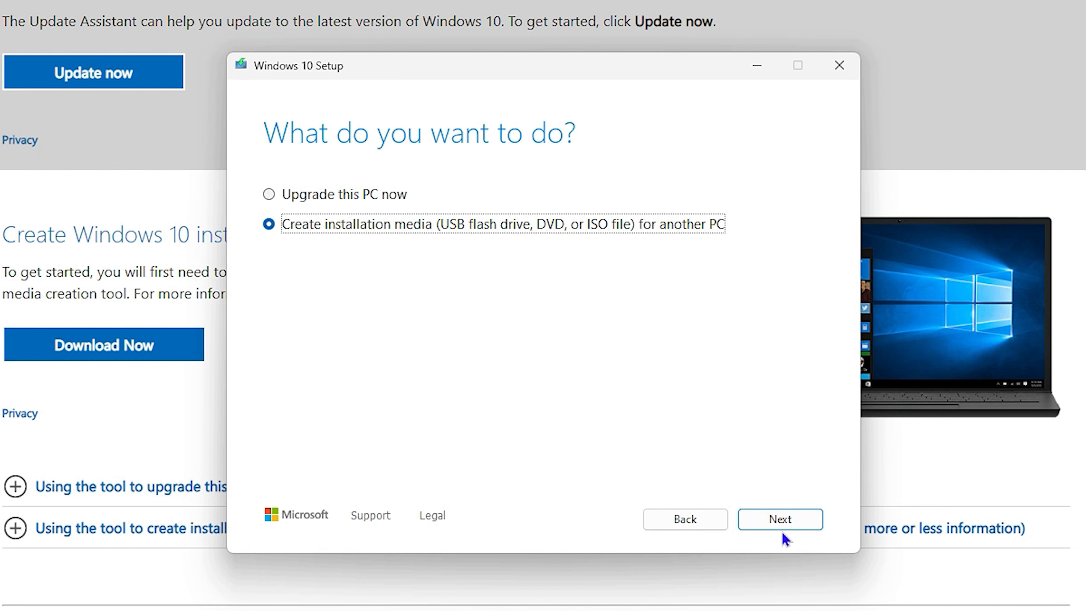
left_click(791, 530)
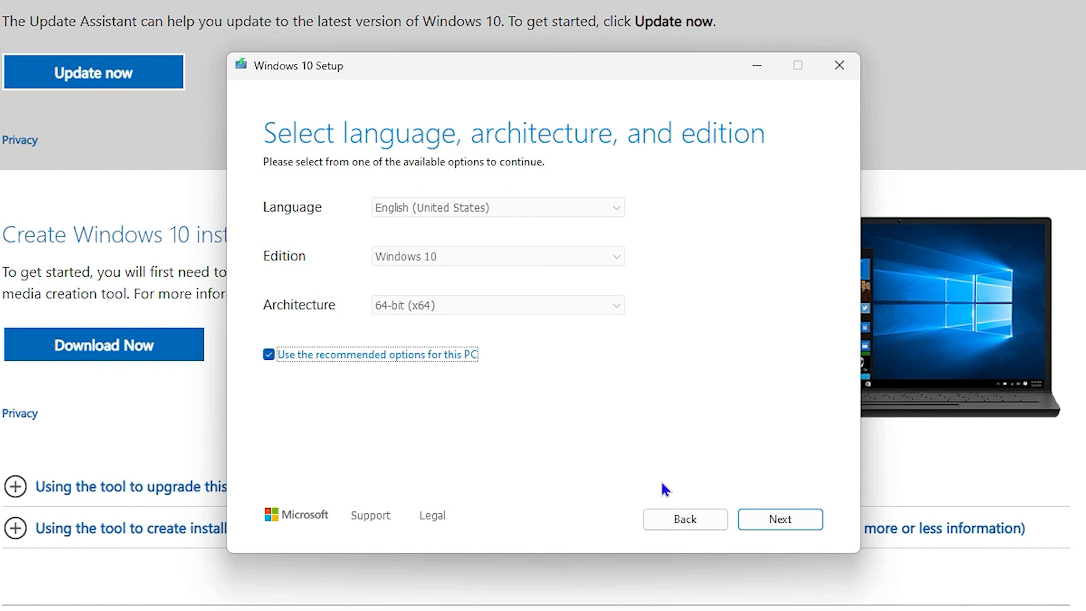
left_click(785, 525)
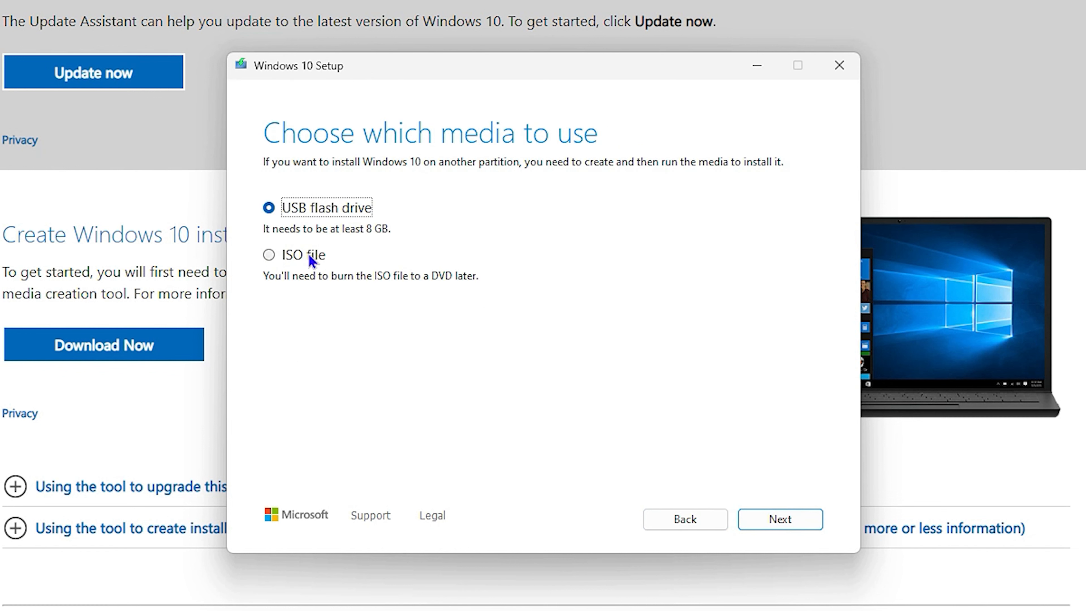
Select ISO file as the media, view the Windows ISOs folder, then quit Windows 10 Setup
left_click(269, 256)
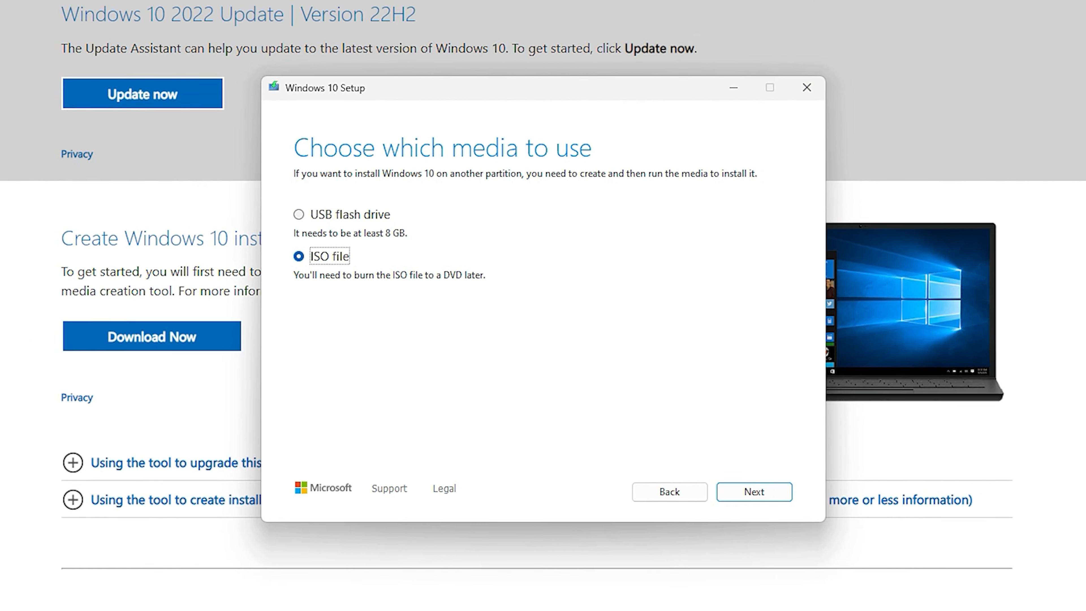
mouse_move(520, 596)
left_click(477, 545)
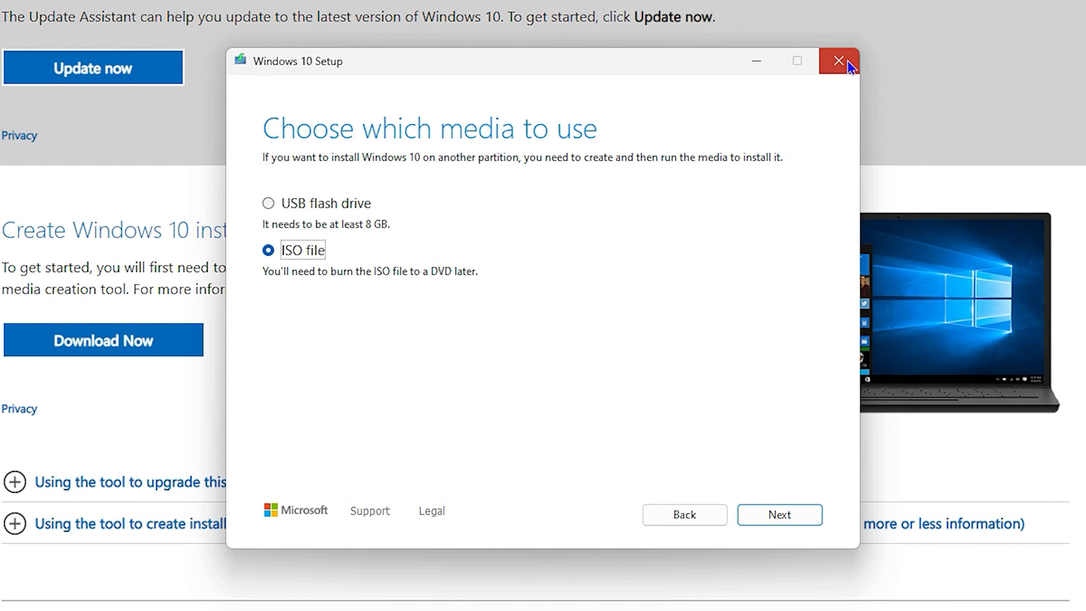
left_click(839, 60)
left_click(525, 375)
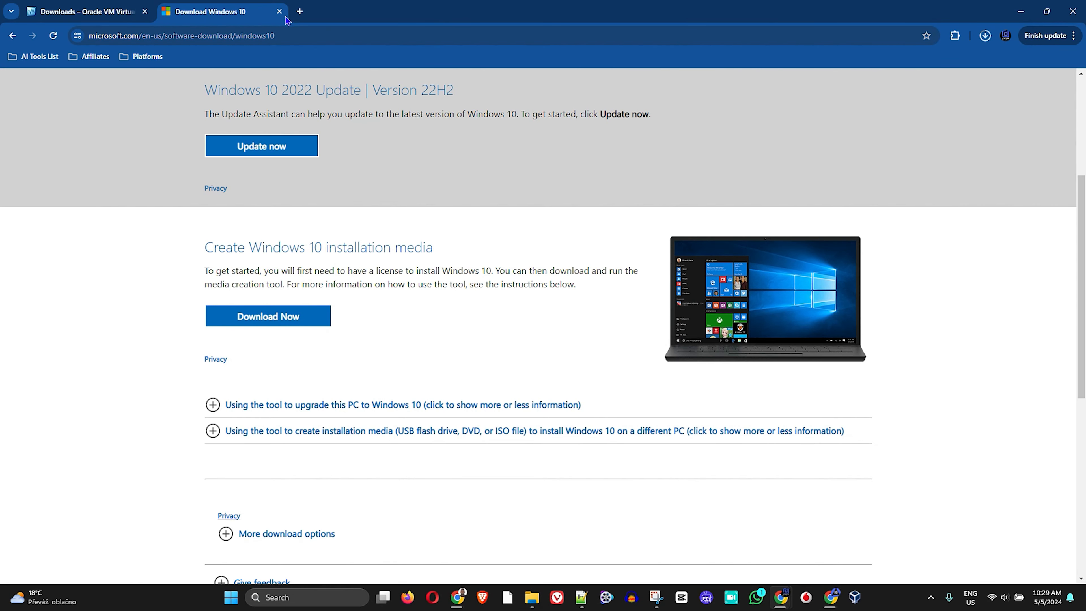
Start a new VM named 'Windows 10', type Microsoft Windows, version Windows 10 (64-bit)
left_click(1021, 11)
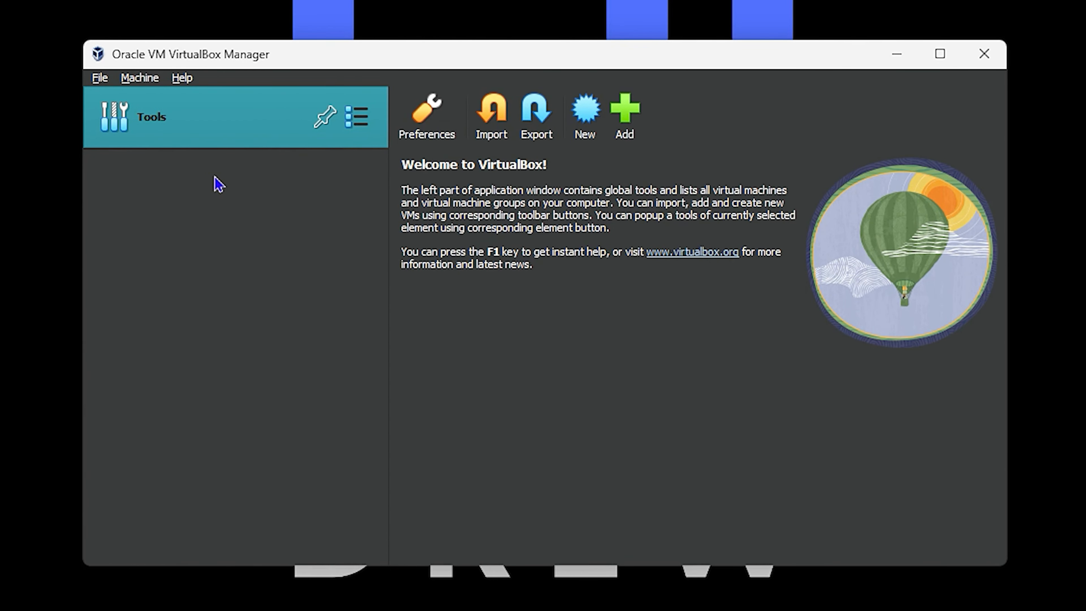
left_click(585, 112)
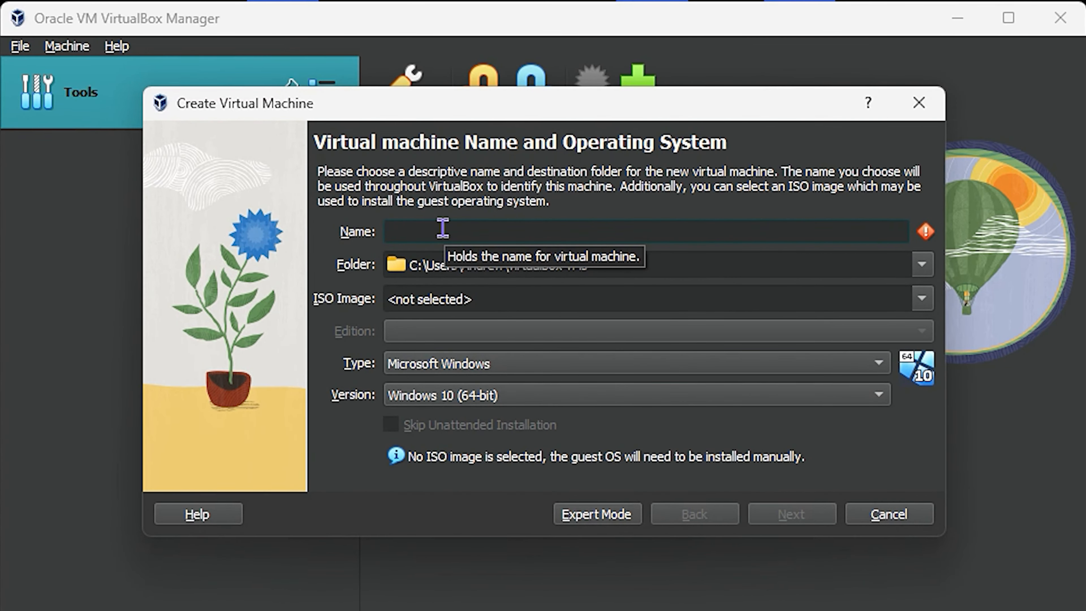
type("Window")
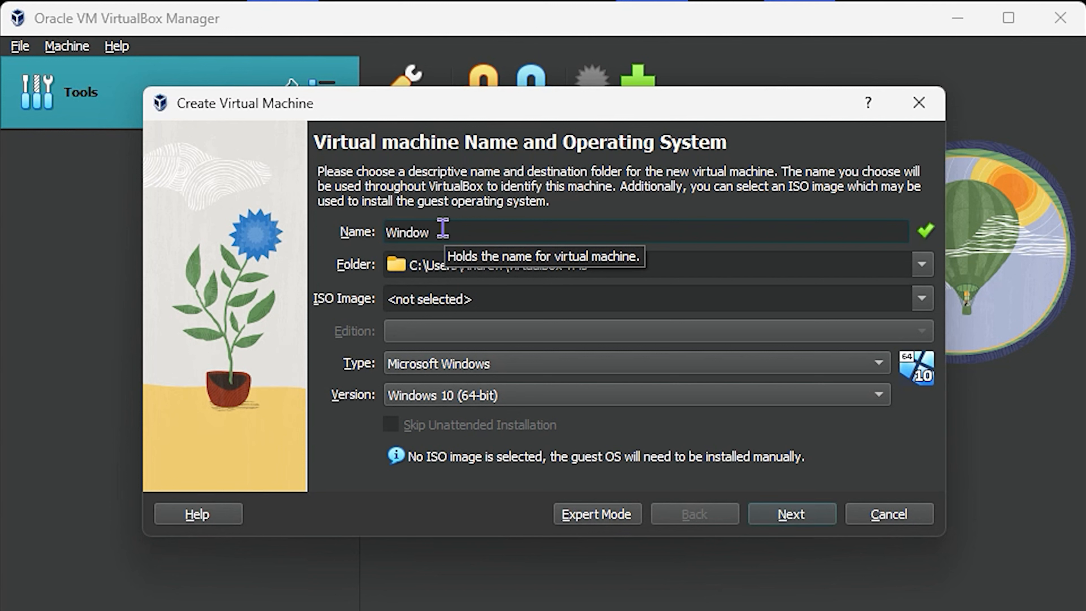
type("s 10")
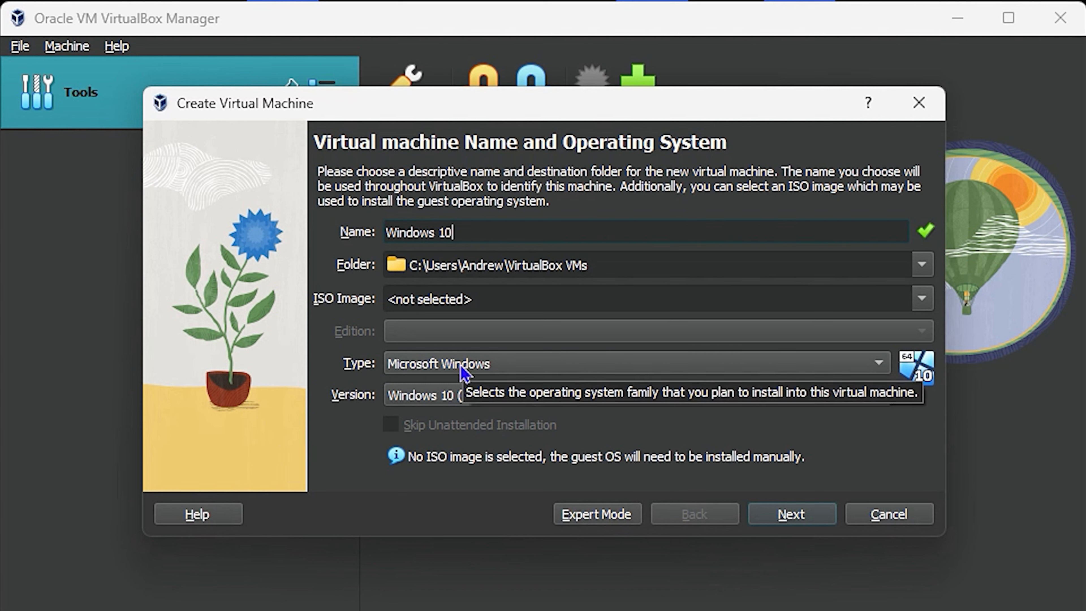
left_click(486, 371)
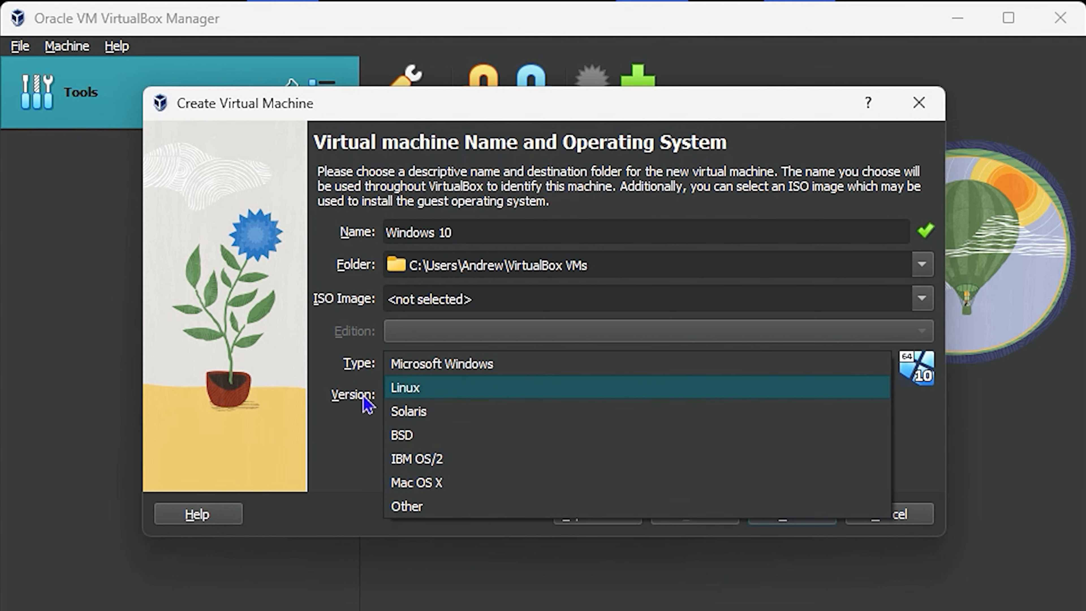
left_click(330, 359)
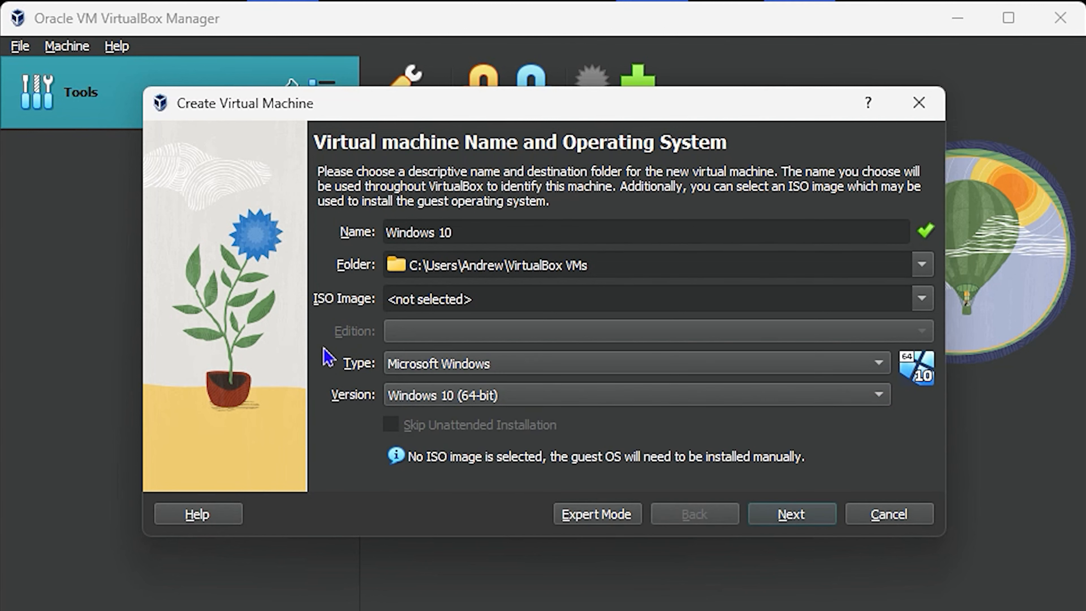
left_click(791, 515)
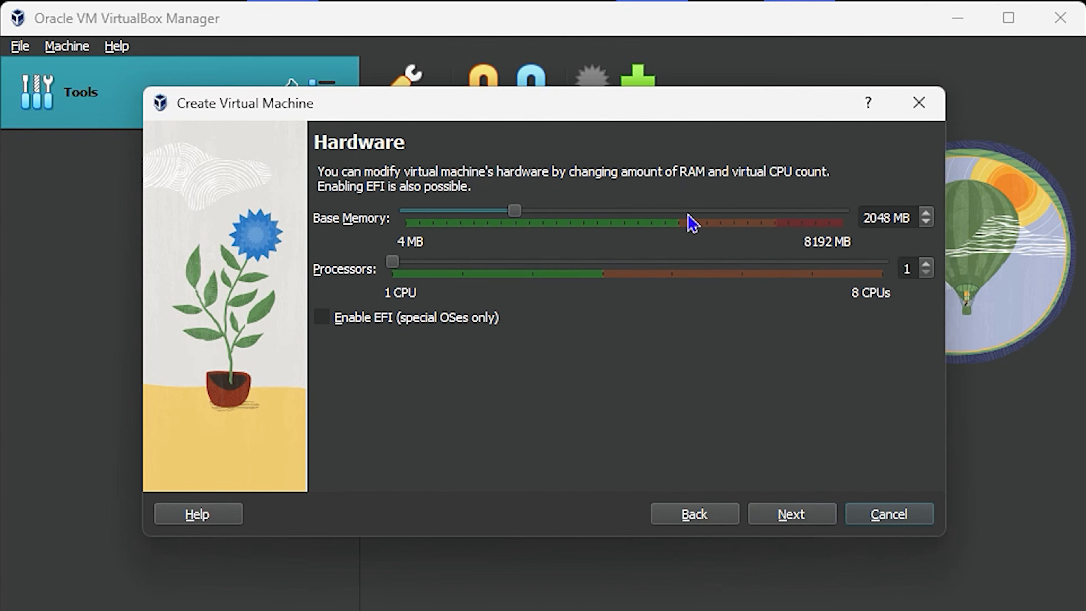
Give the VM 3059 MB memory, 3 processors and a 21.21 GB virtual disk, then finish
left_click_drag(516, 211, 575, 231)
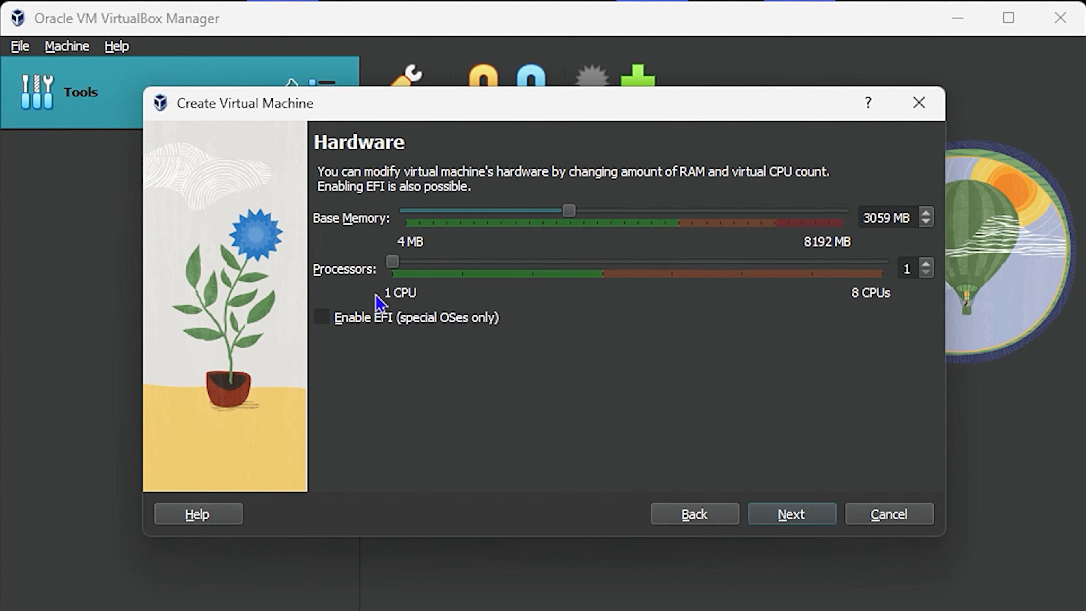
left_click_drag(397, 263, 543, 264)
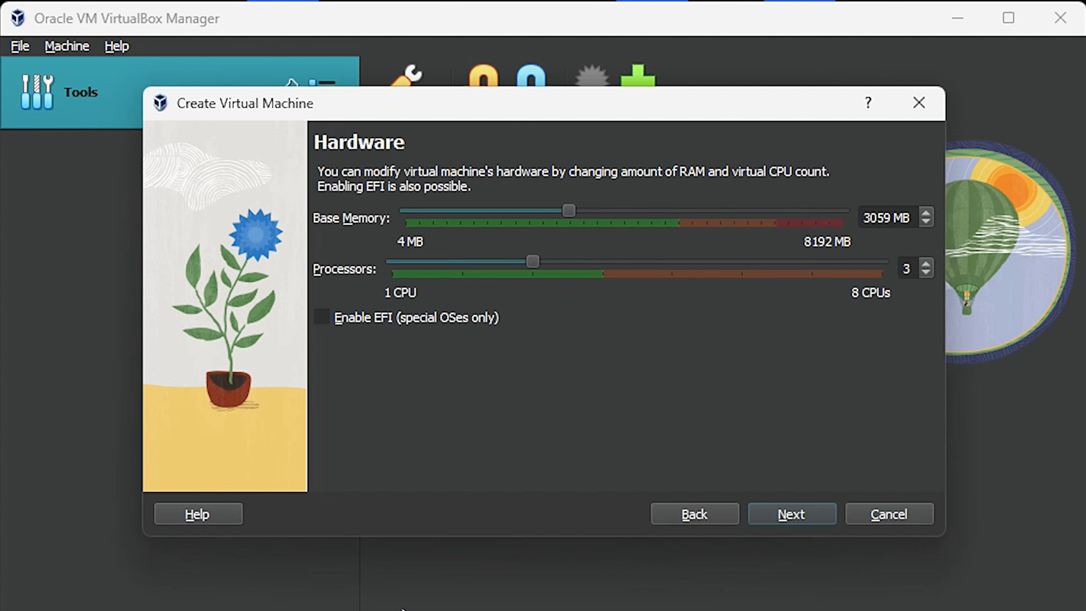
left_click(796, 518)
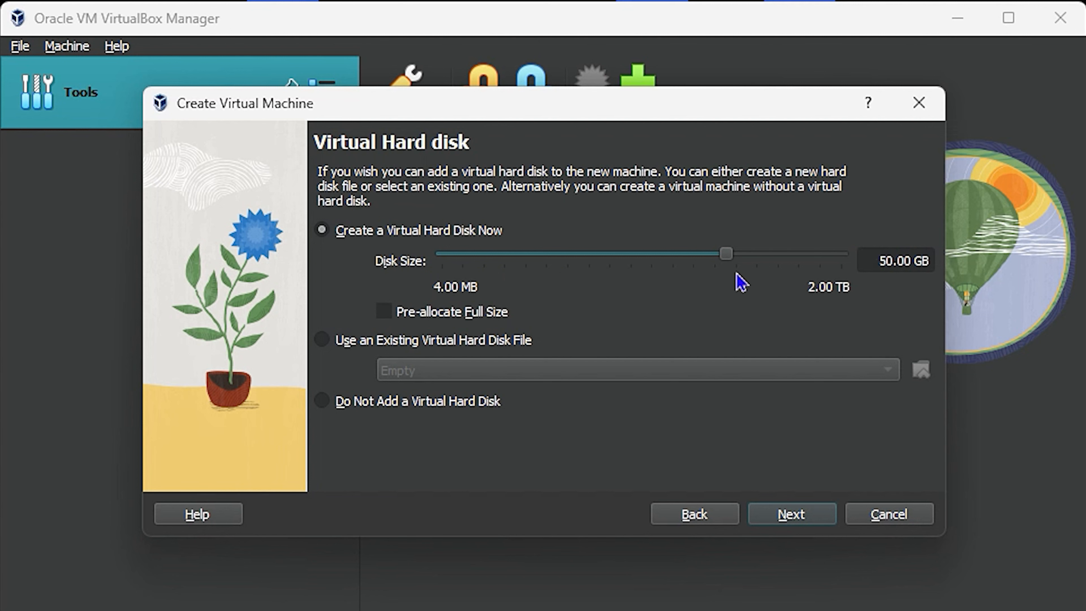
left_click_drag(726, 255, 698, 266)
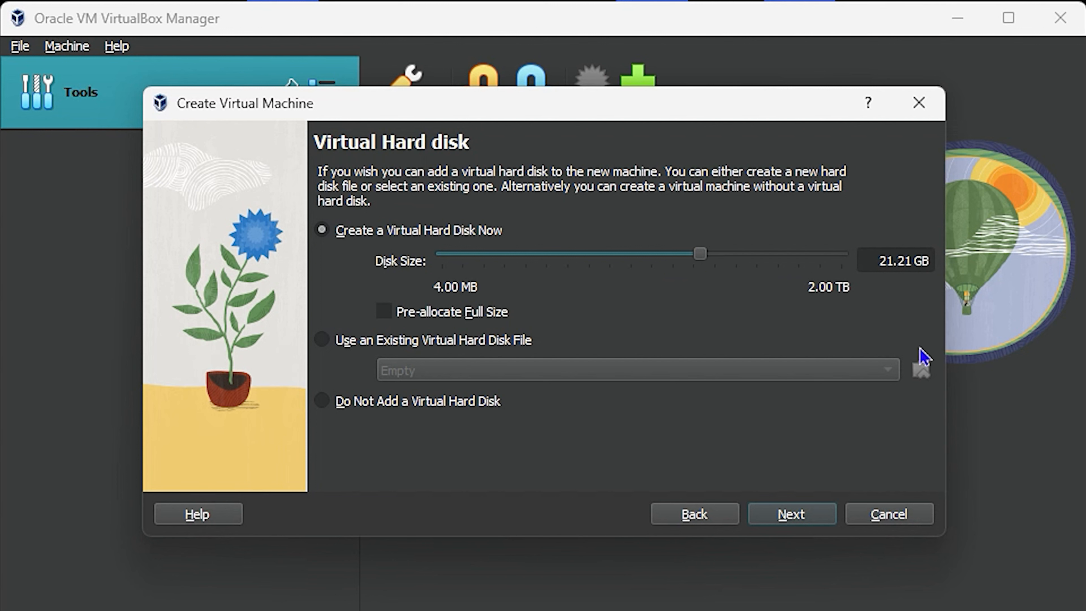
left_click(798, 522)
left_click(792, 514)
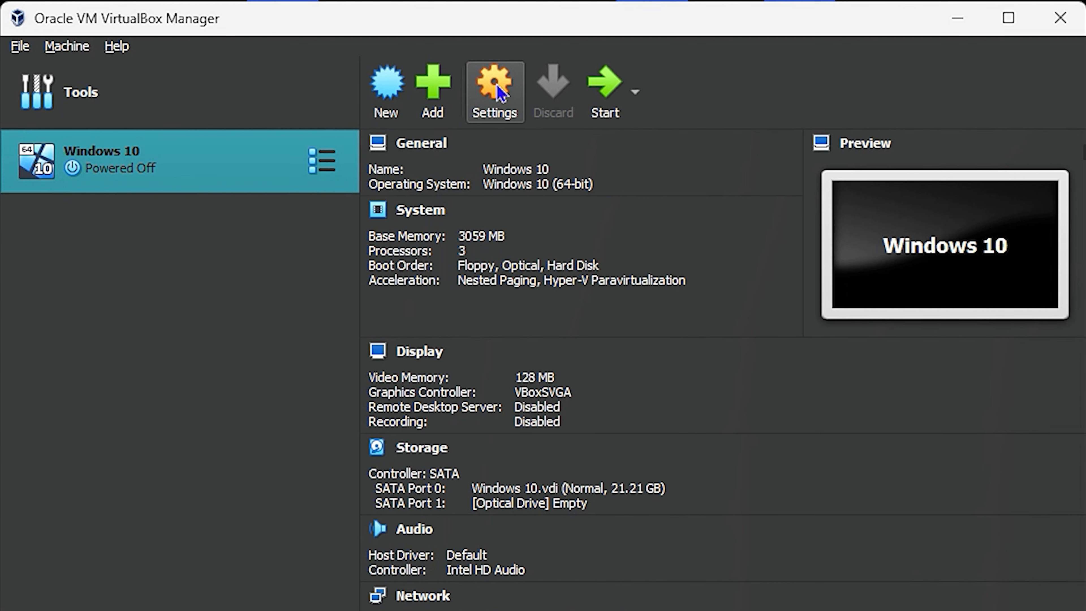
In the Windows 10 VM settings, set base memory to 4096 MB and review processor, display and storage pages
left_click(506, 105)
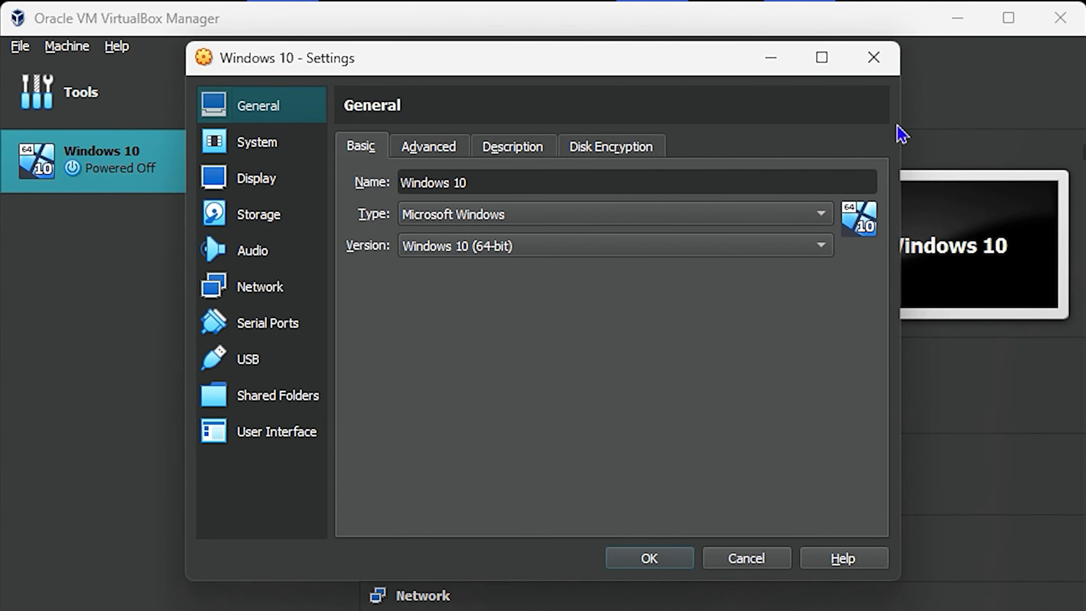
left_click(257, 145)
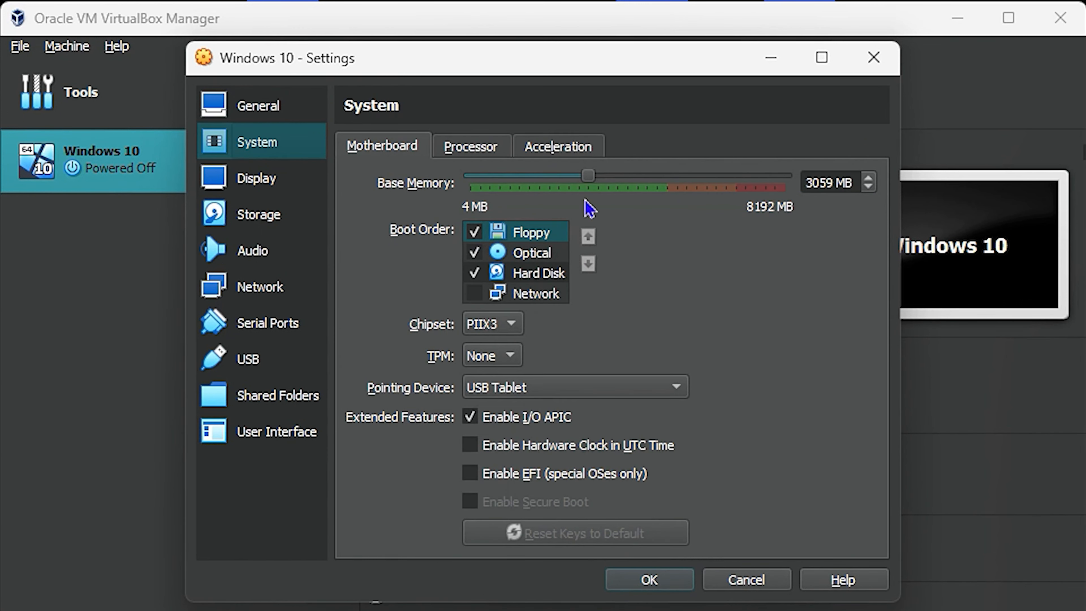
left_click_drag(591, 181, 633, 191)
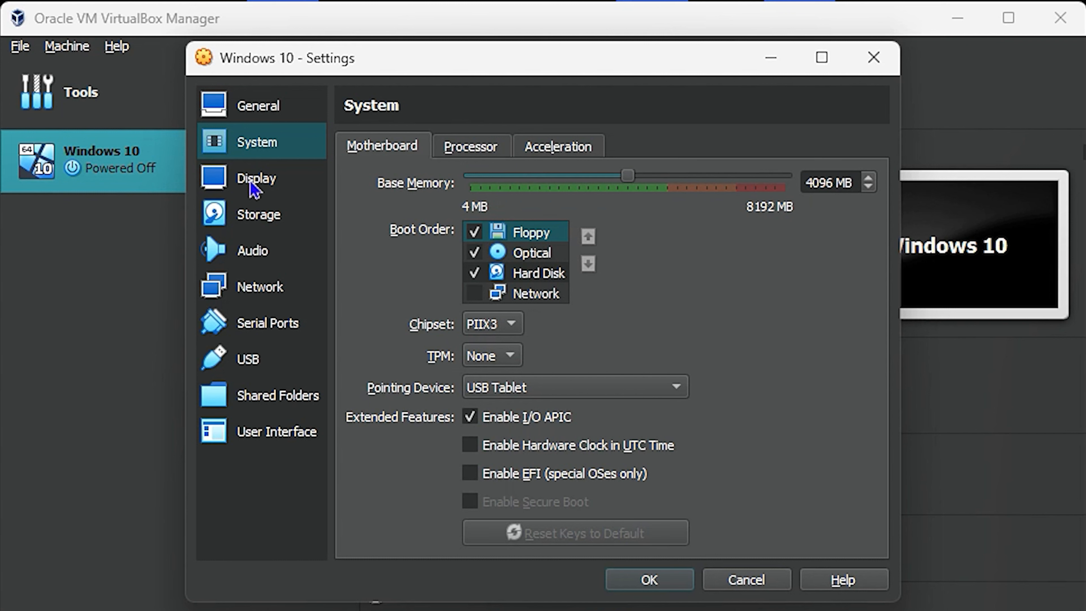
left_click(485, 150)
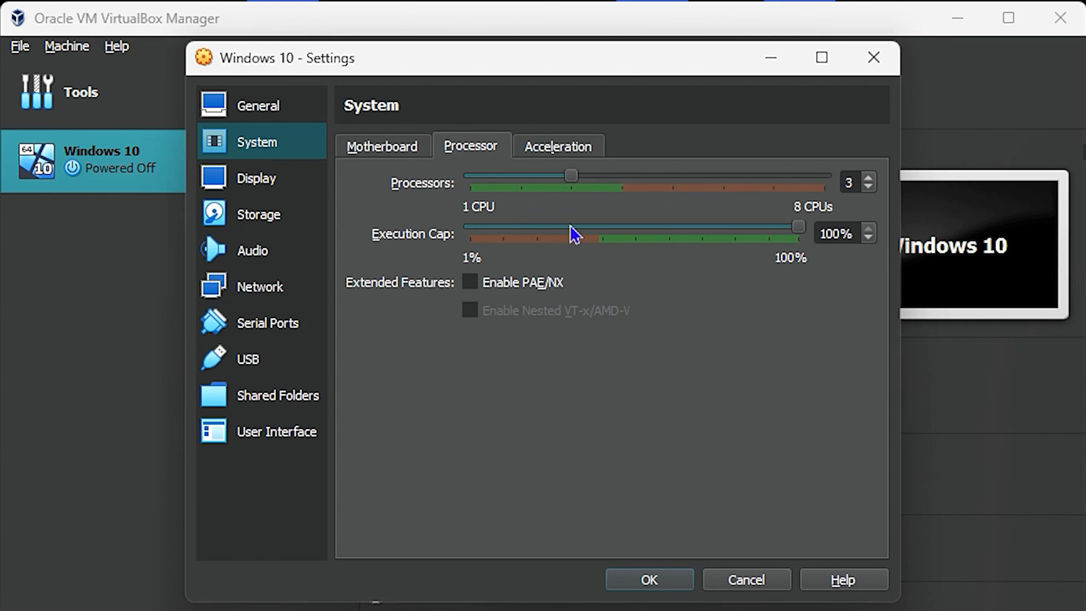
mouse_move(563, 178)
left_mouse_down()
mouse_move(612, 178)
mouse_move(572, 187)
left_mouse_up()
left_click(257, 184)
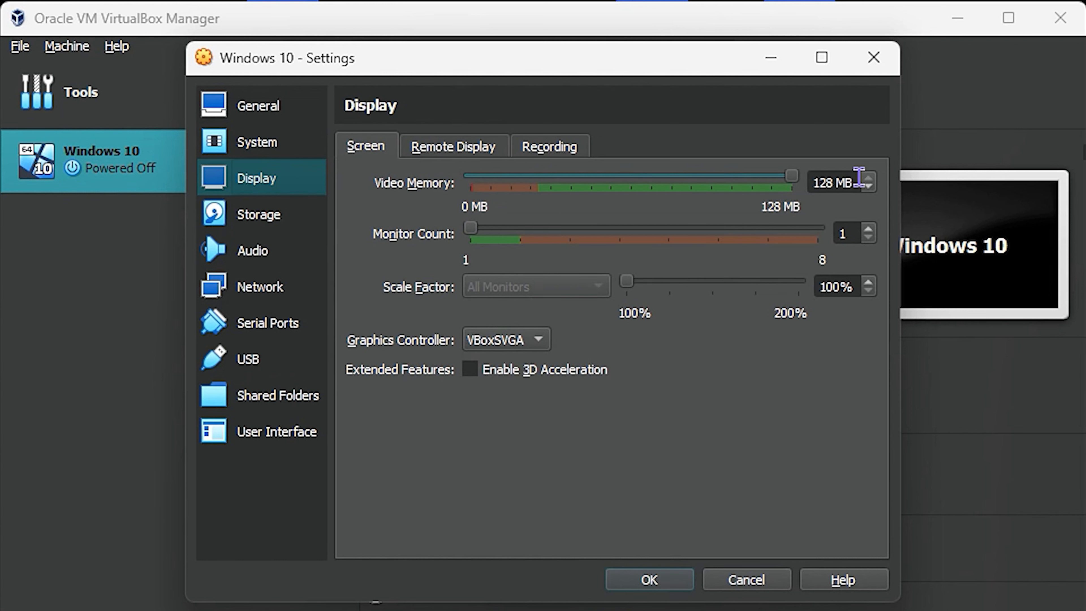
left_click(277, 226)
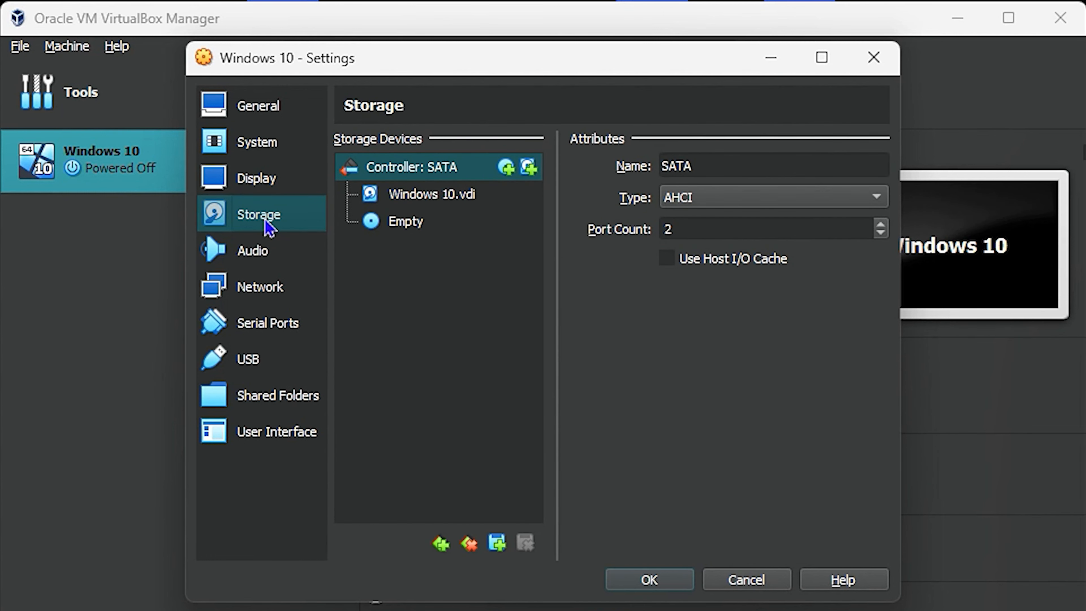
Load Windows10.iso into the Windows 10 VM's empty optical drive and save the settings
left_click(402, 233)
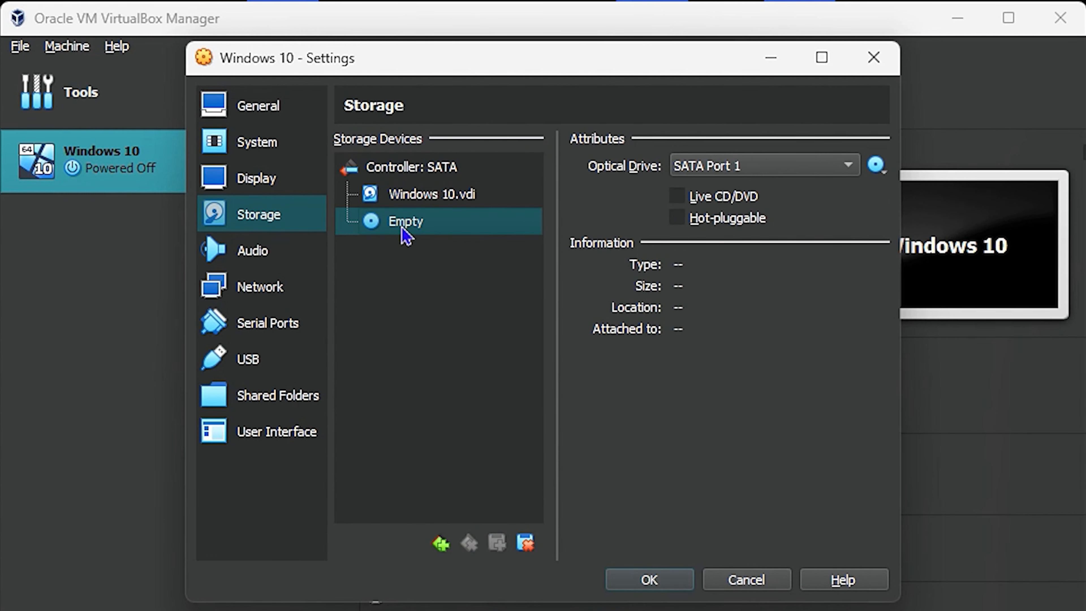
left_click(876, 164)
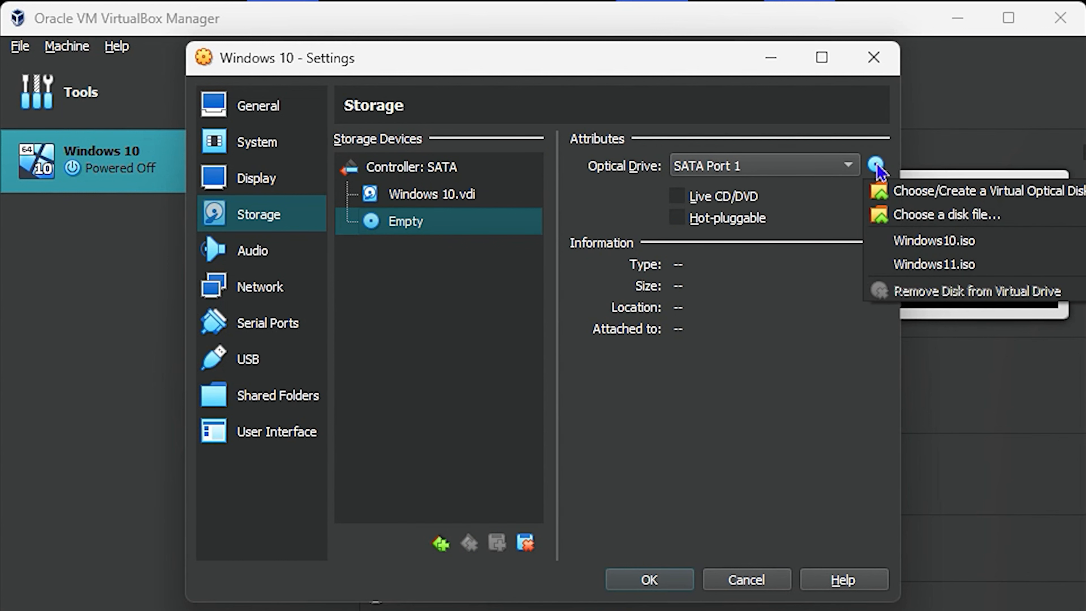
left_click(919, 216)
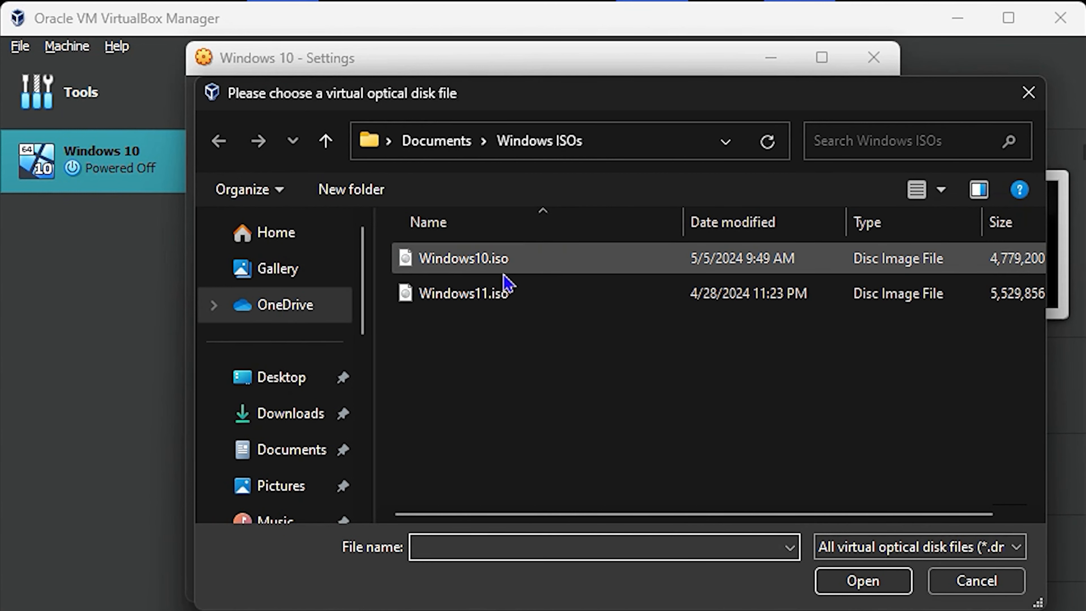
left_click(468, 259)
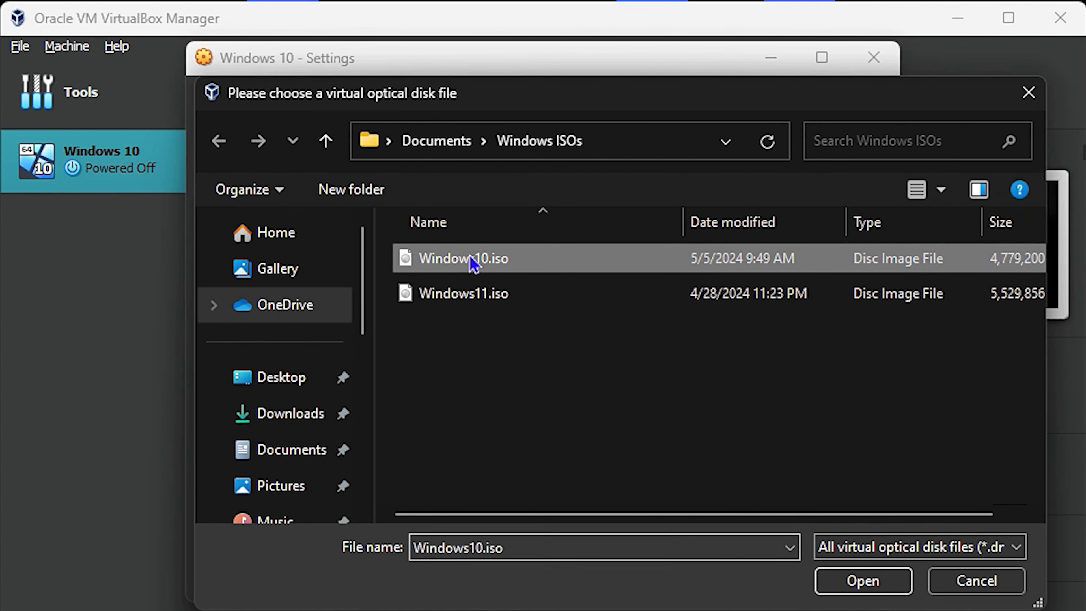
left_click(873, 588)
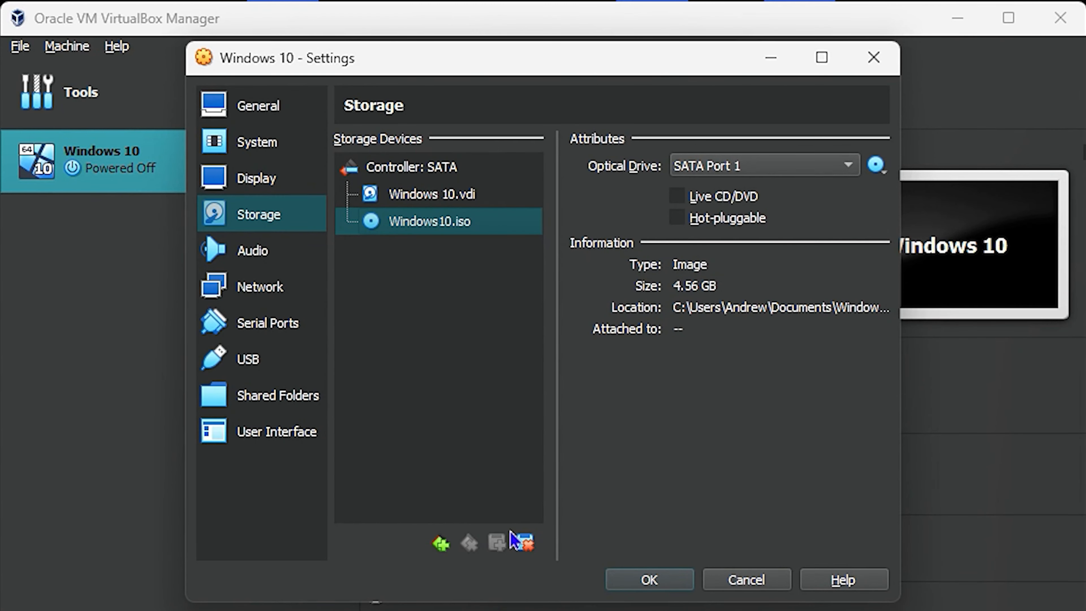
left_click(646, 580)
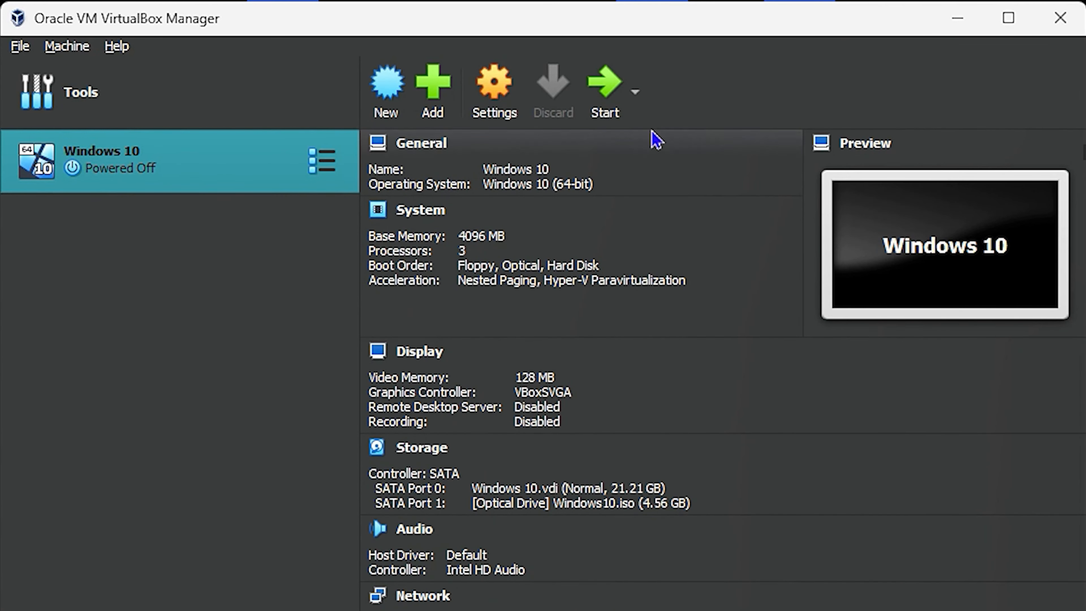
Start the Windows 10 VM and move its window up and left as it boots
left_click(609, 88)
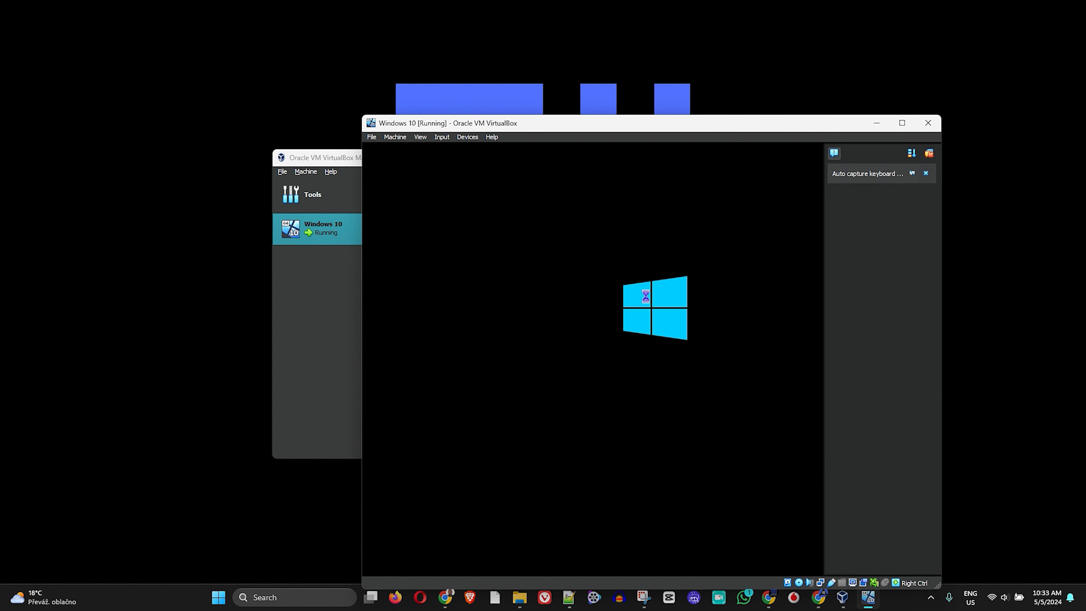
left_click_drag(625, 128, 581, 67)
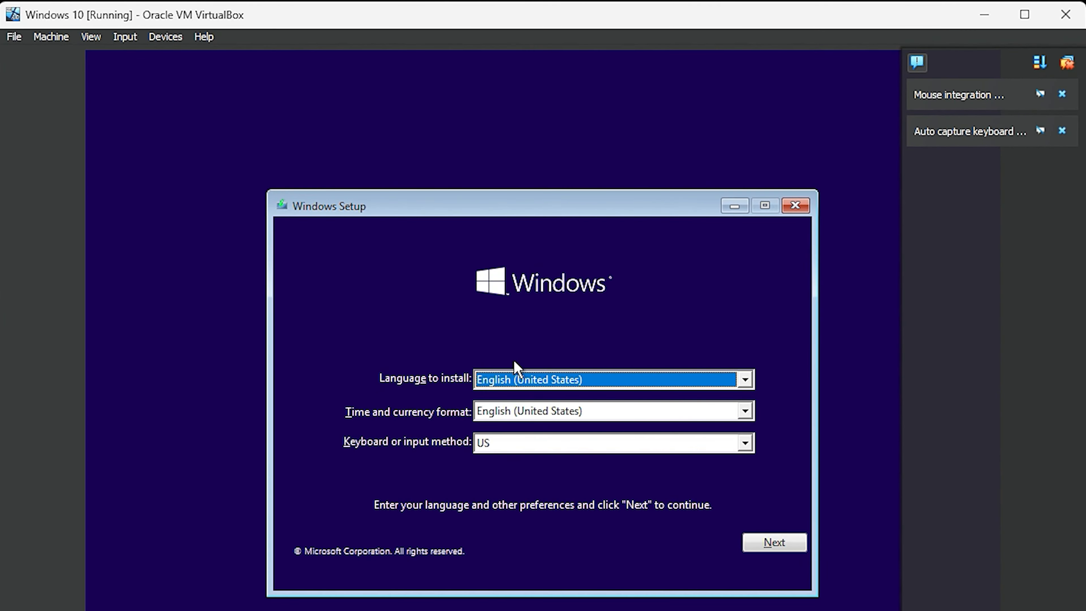
Keep the default language, begin installing without a product key, and pick Windows 10 Pro
left_click(776, 549)
left_click(542, 398)
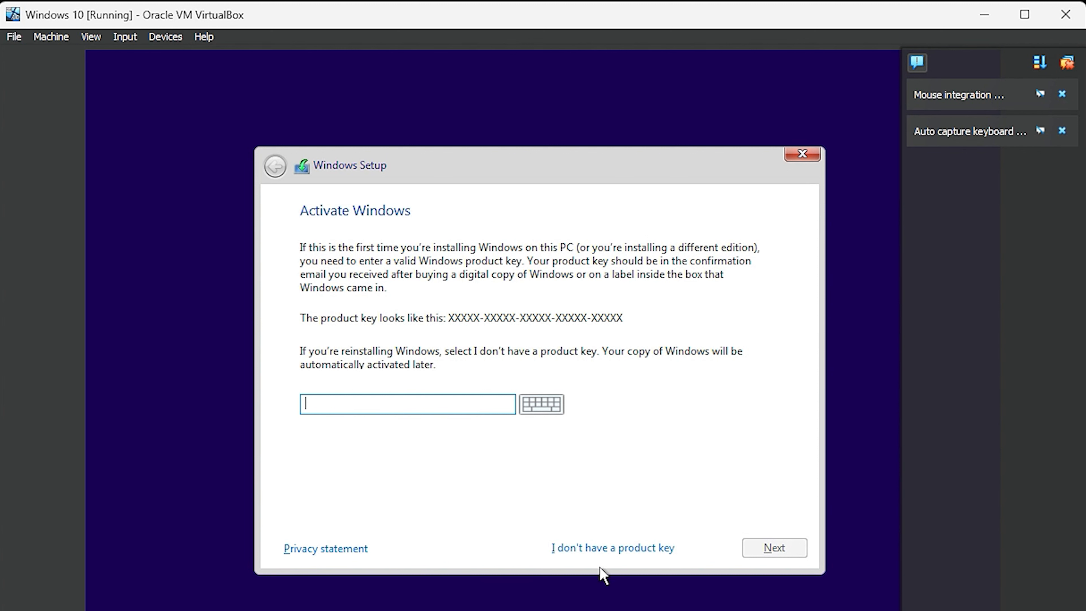
left_click(612, 549)
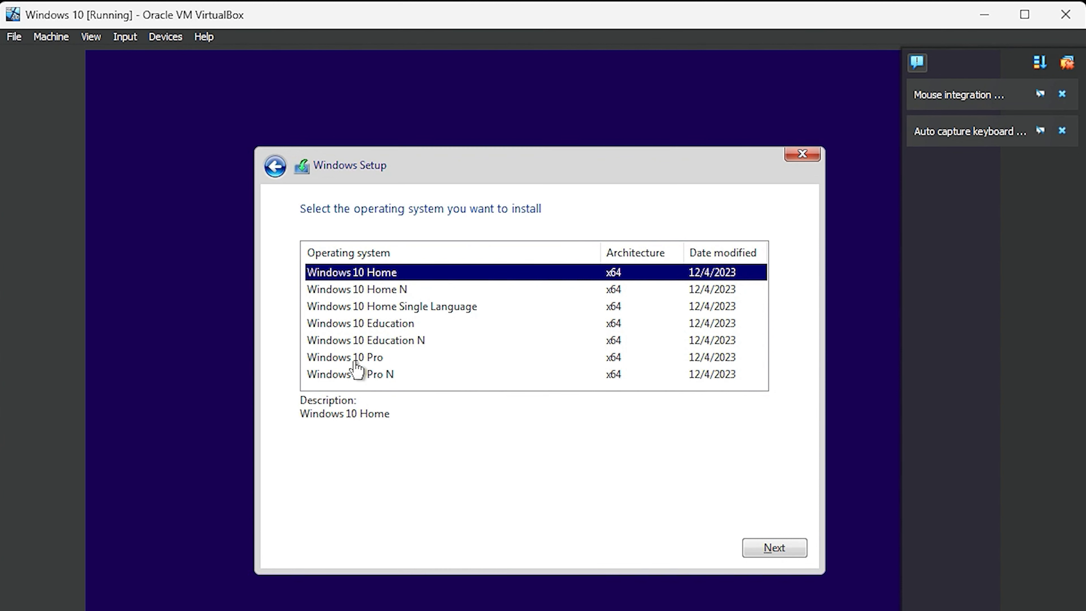
left_click(355, 360)
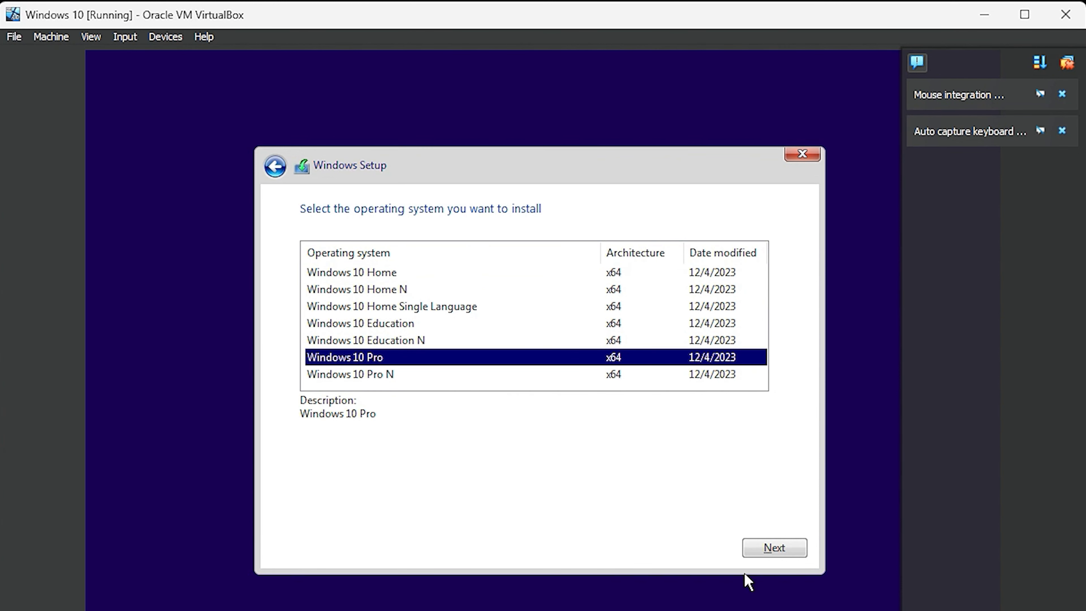
left_click(759, 547)
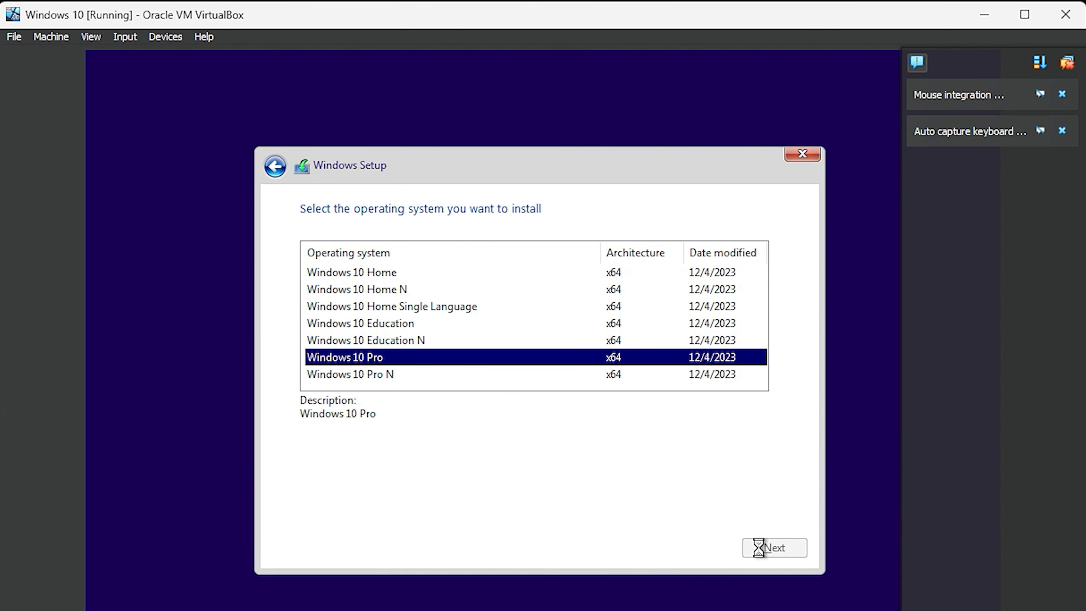
Accept the license terms and choose the Custom installation
left_click(359, 506)
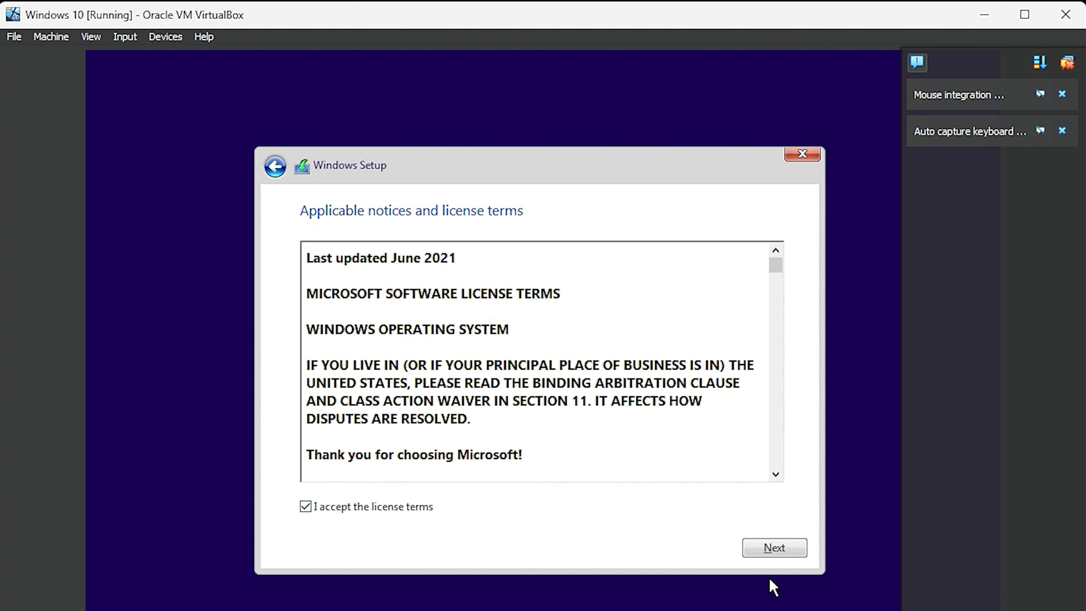
left_click(774, 549)
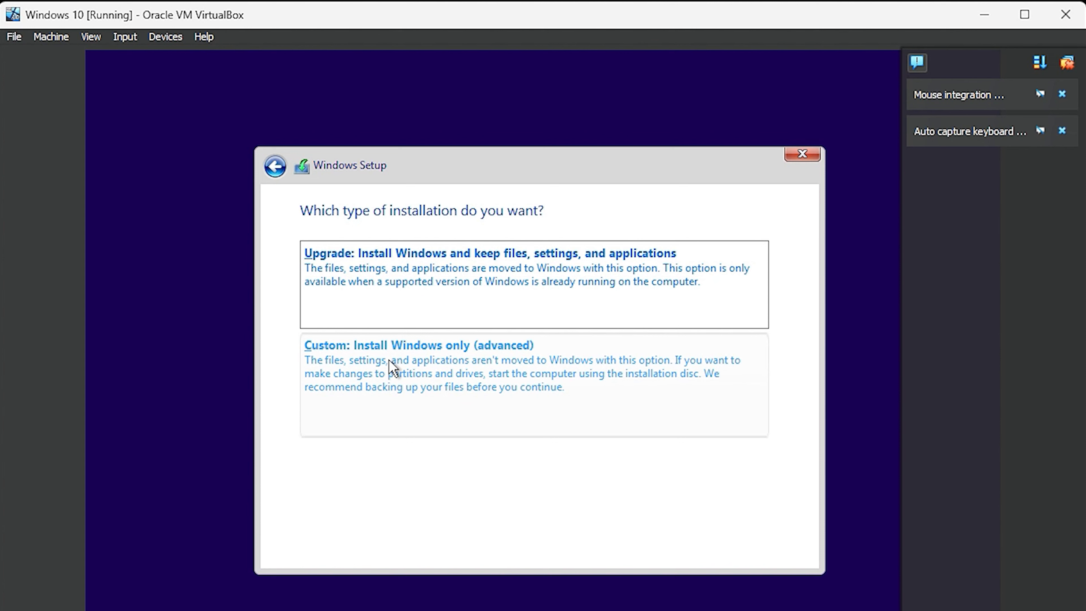
left_click(395, 367)
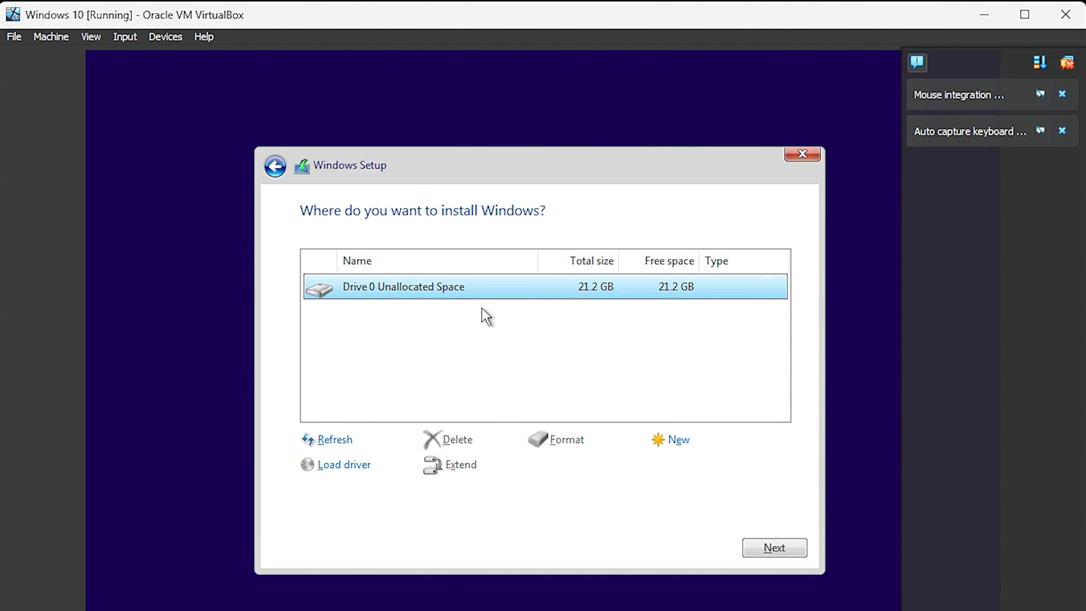
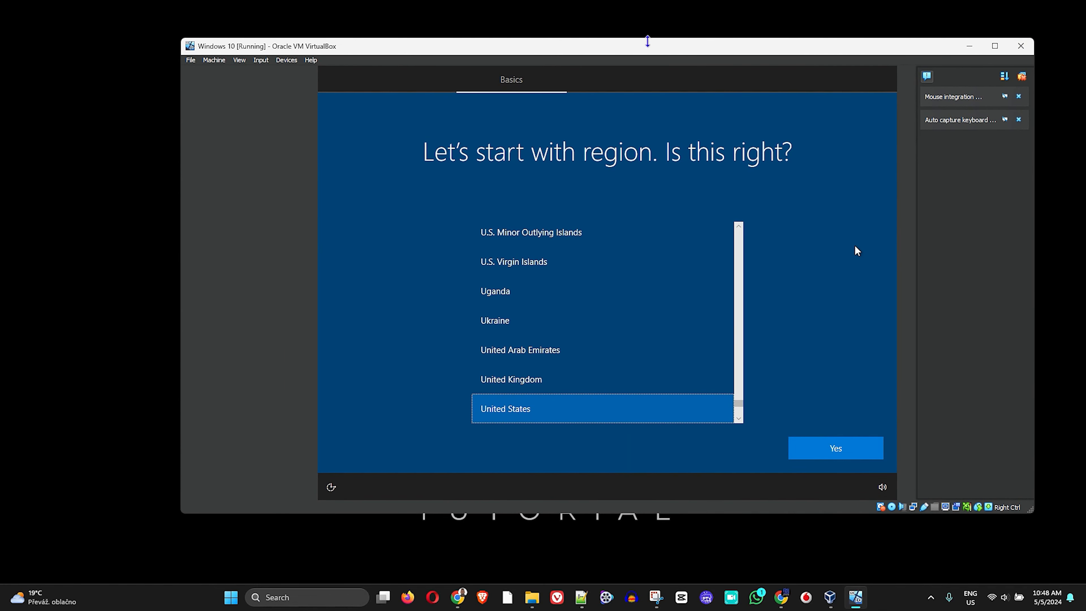
Accept United States as region and US keyboard layout, skipping a second layout
left_click_drag(645, 47, 584, 51)
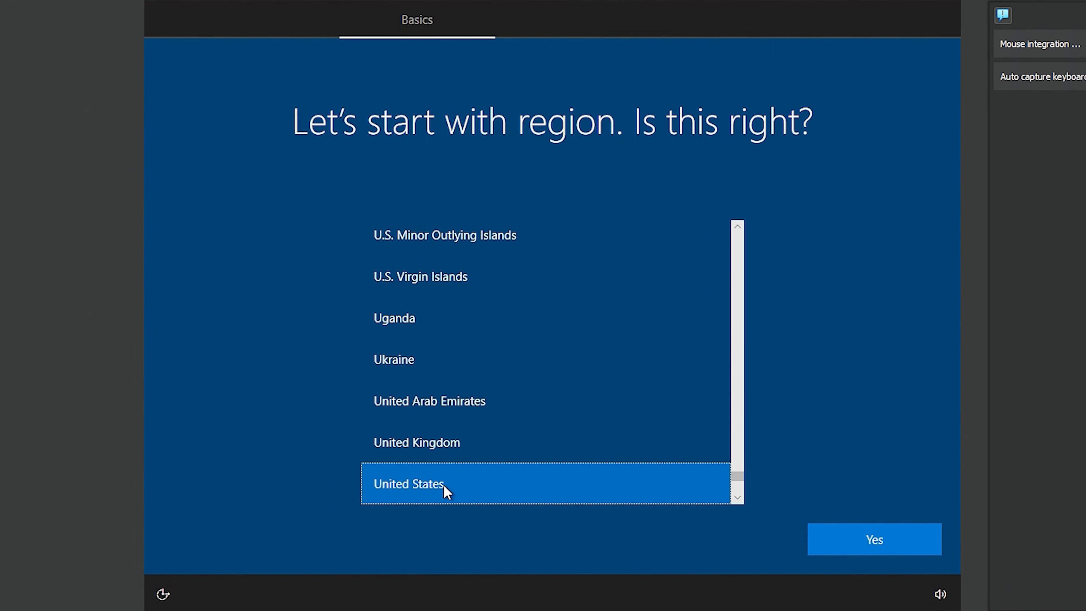
left_click(868, 539)
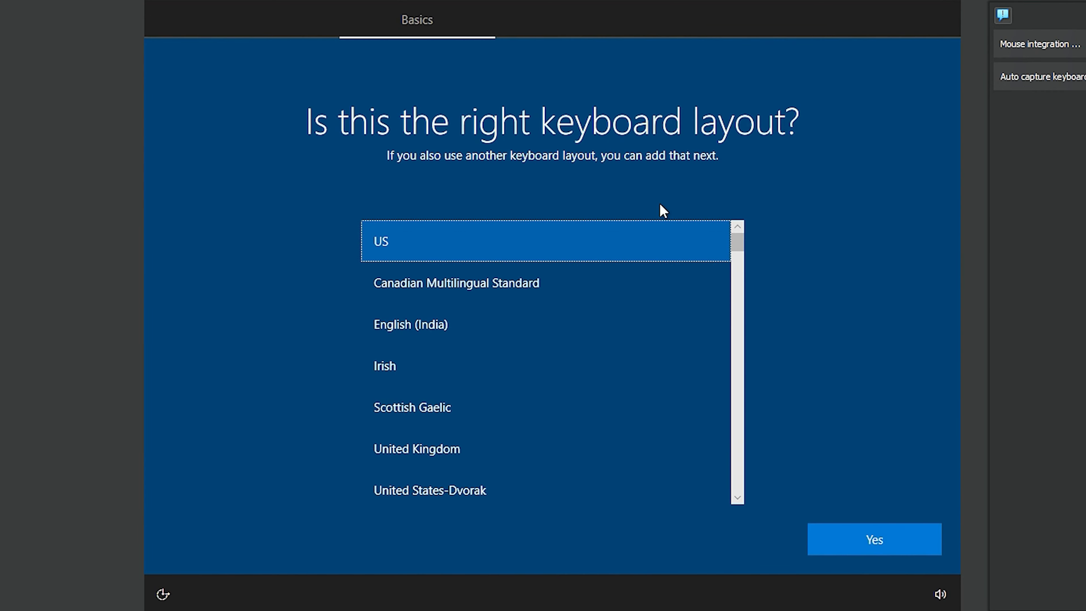
left_click(924, 551)
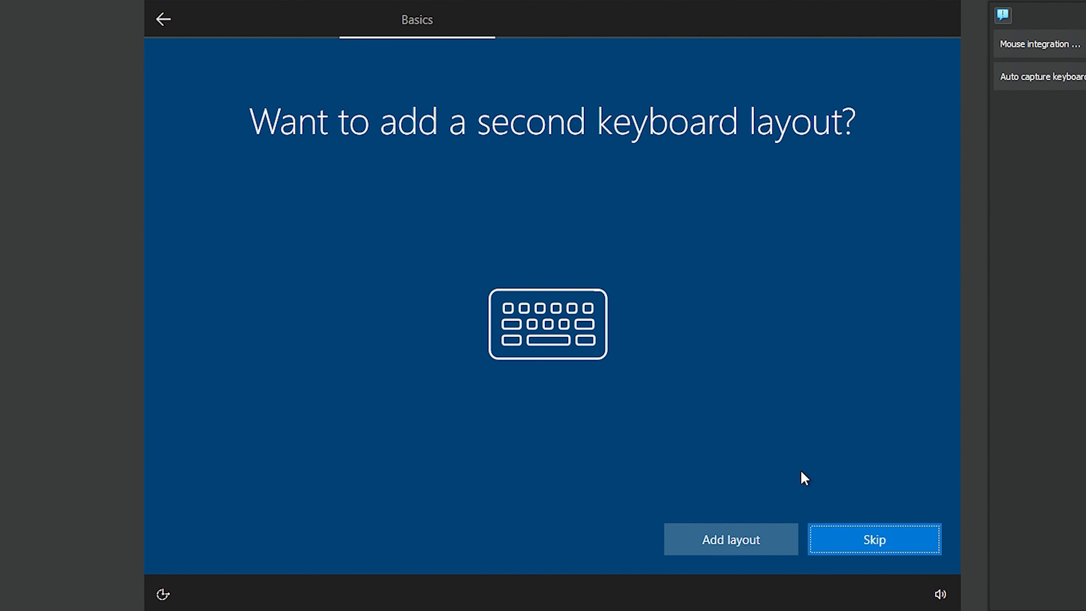
left_click(899, 539)
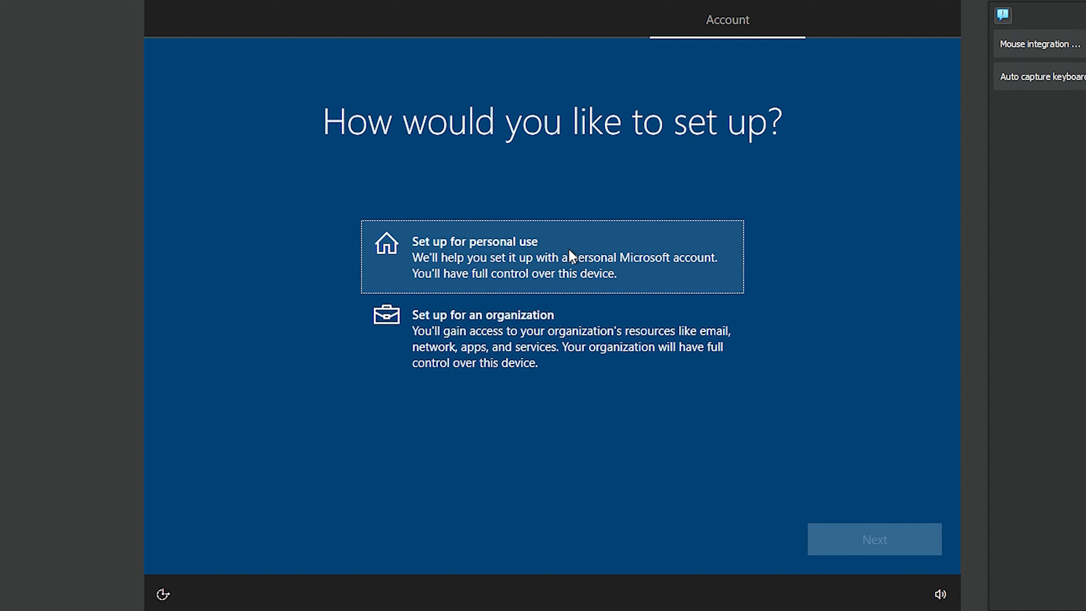
Choose personal use, then take an offline account with limited experience instead of Microsoft sign-in
left_click(542, 256)
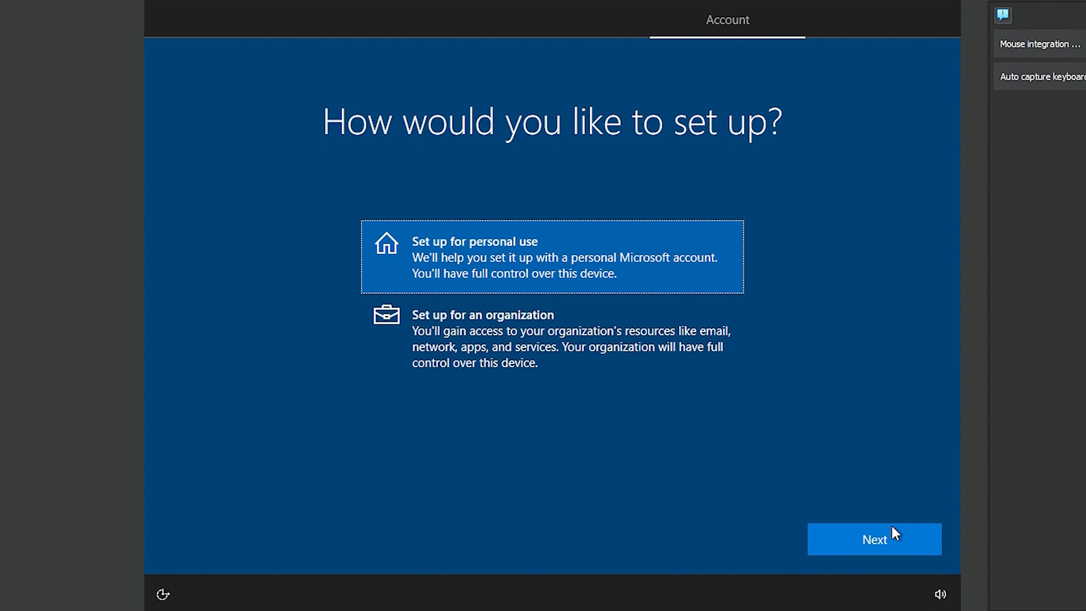
left_click(891, 542)
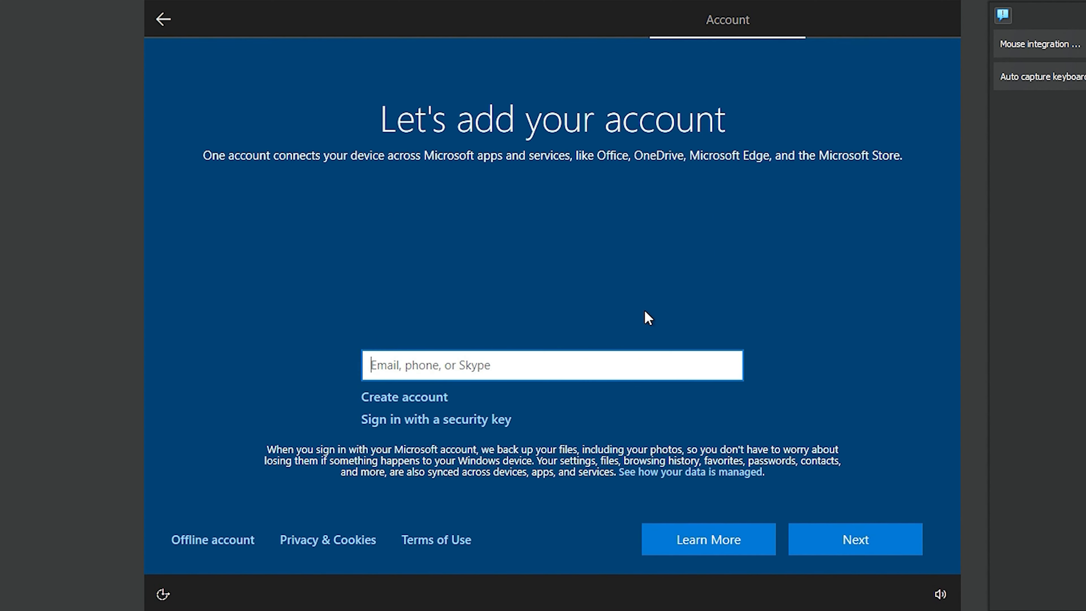
left_click(202, 550)
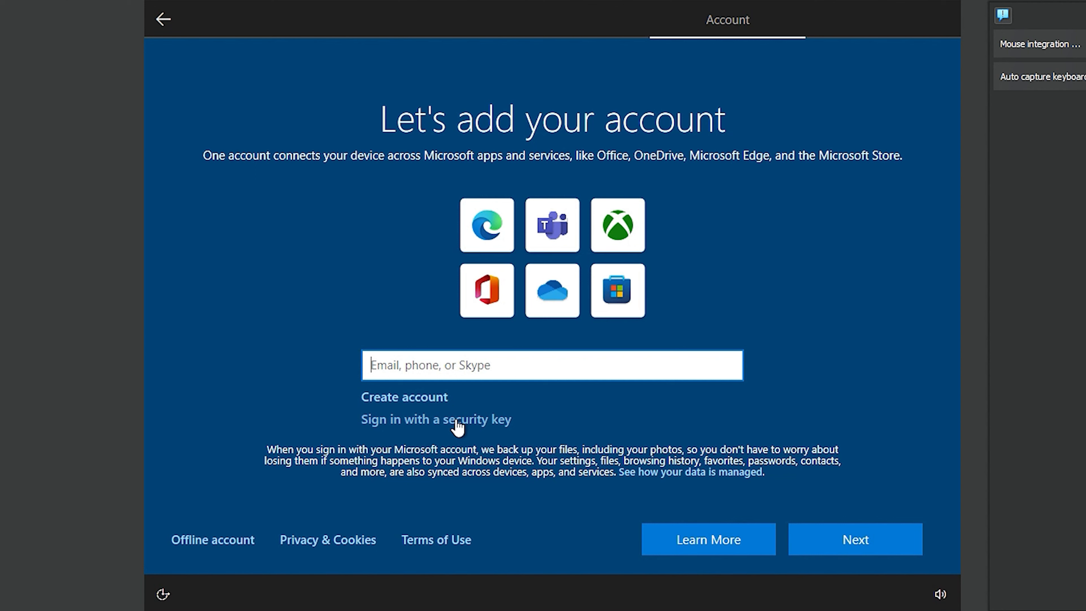
left_click(201, 542)
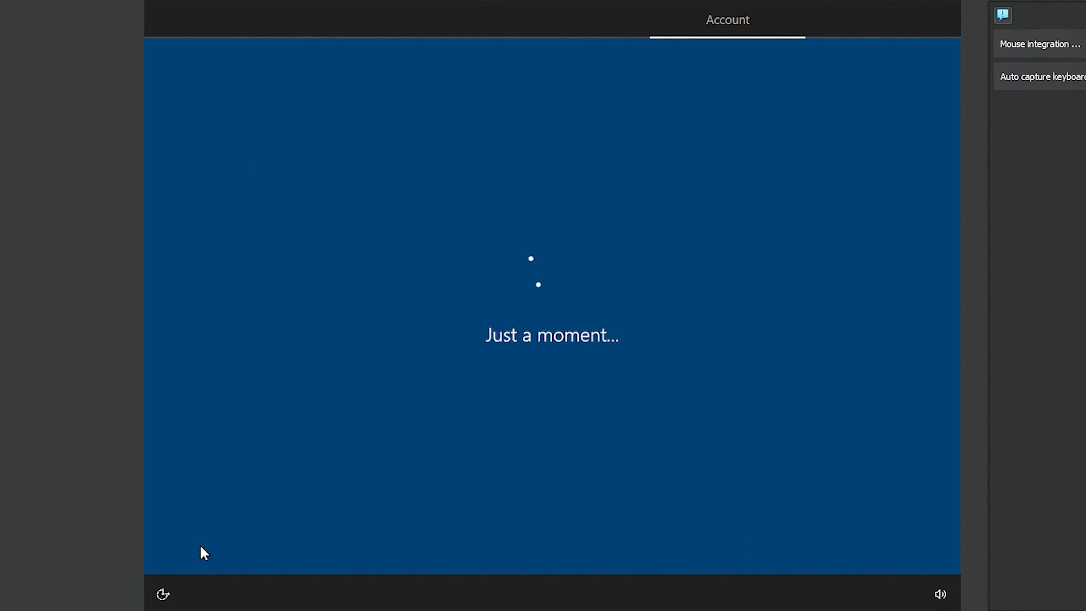
left_click(213, 531)
Enter the local account's user name and a password, confirming the password
type("Andrew")
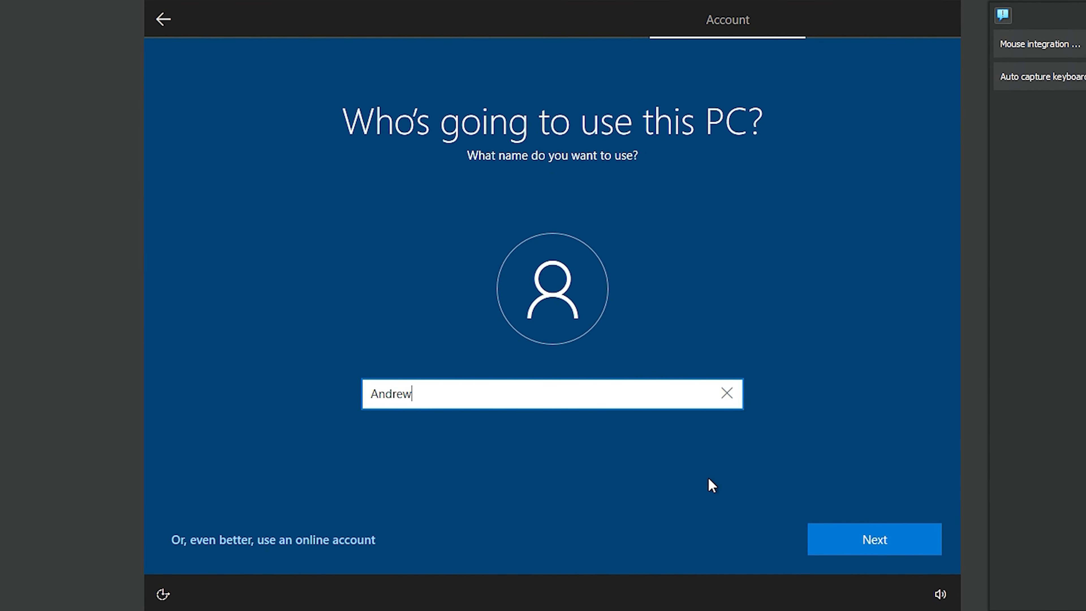
left_click(848, 535)
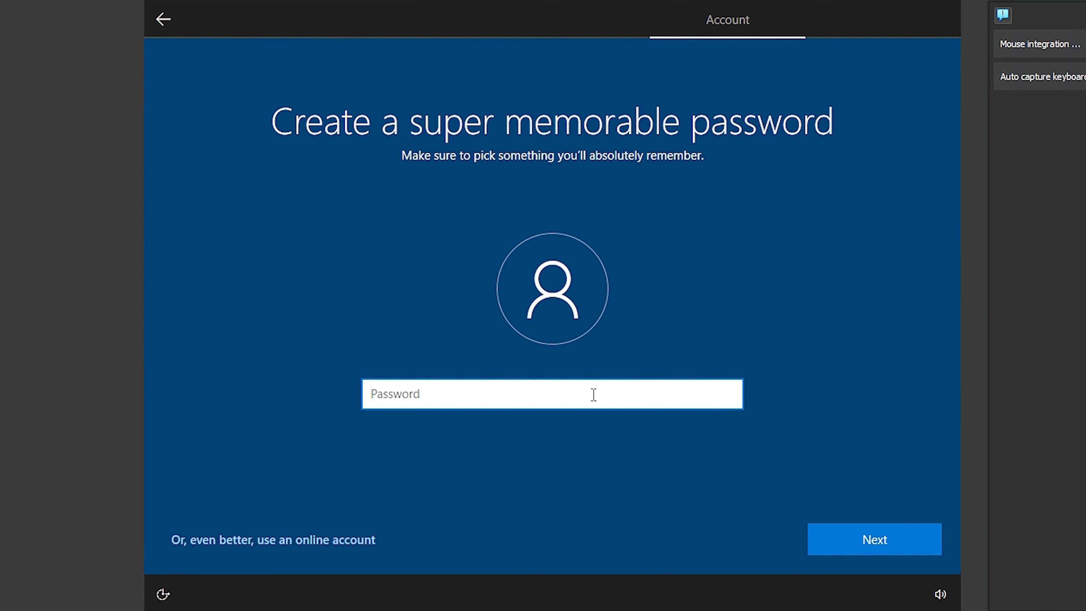
type("123456")
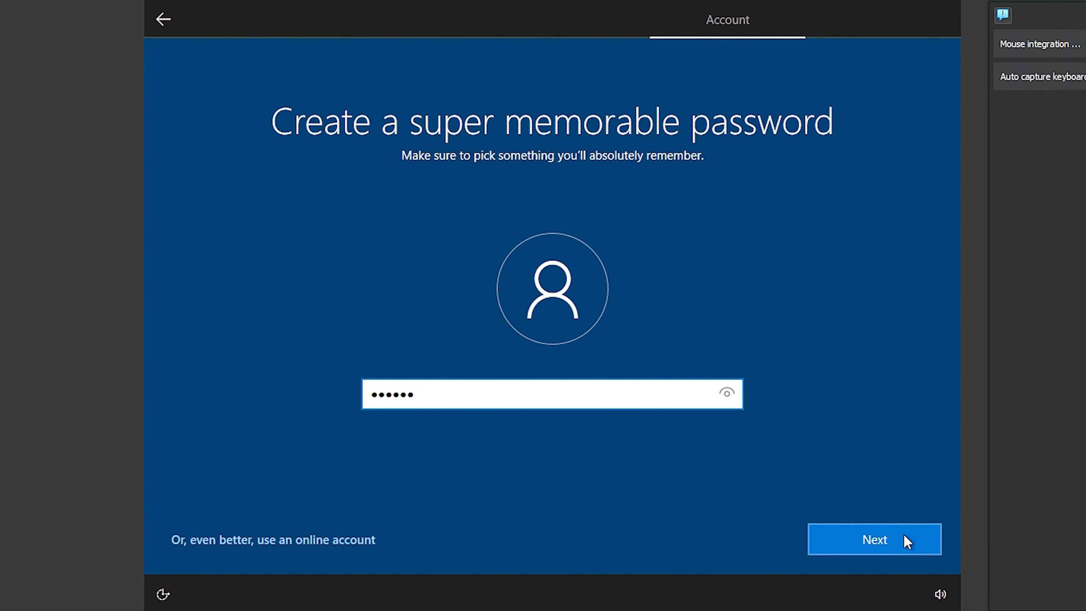
left_click(896, 537)
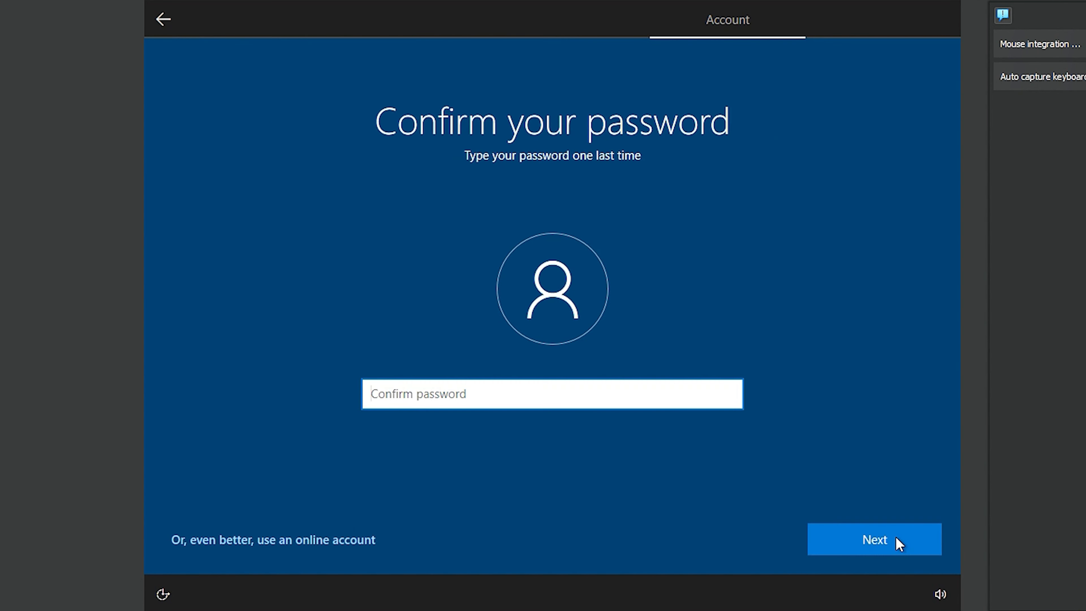
type("123456")
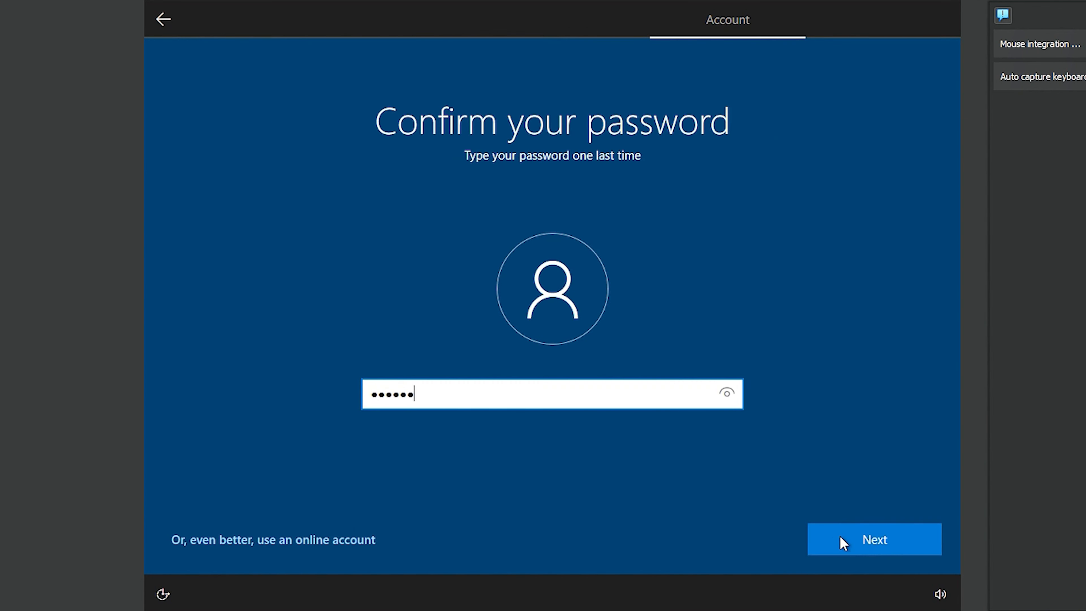
left_click(844, 540)
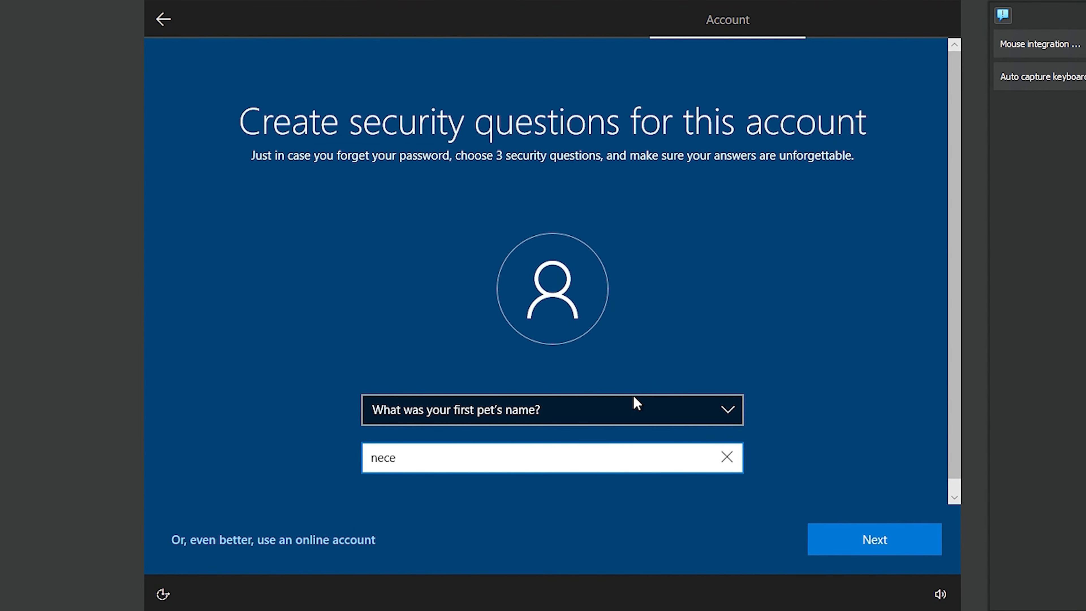
Set the first pet's name question, then choose and answer the childhood nickname question
left_click(633, 402)
left_click(529, 410)
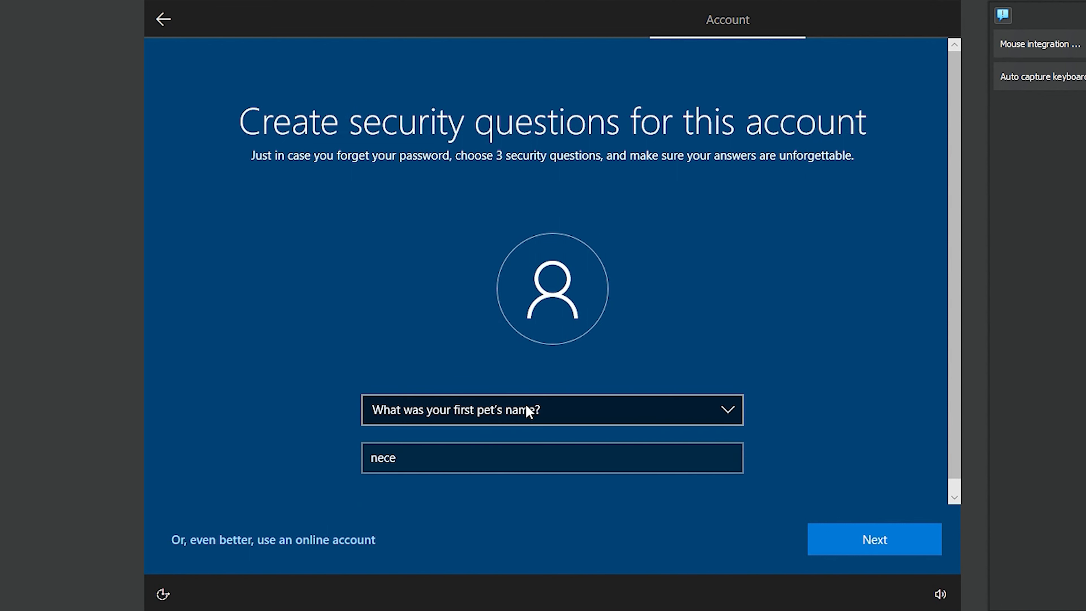
left_click(874, 541)
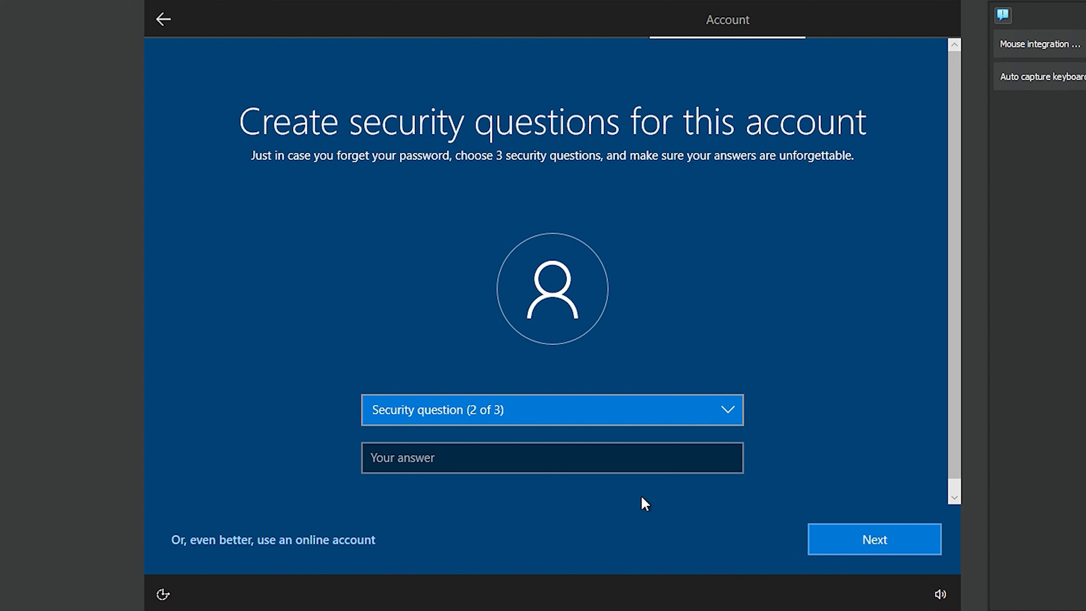
left_click(702, 412)
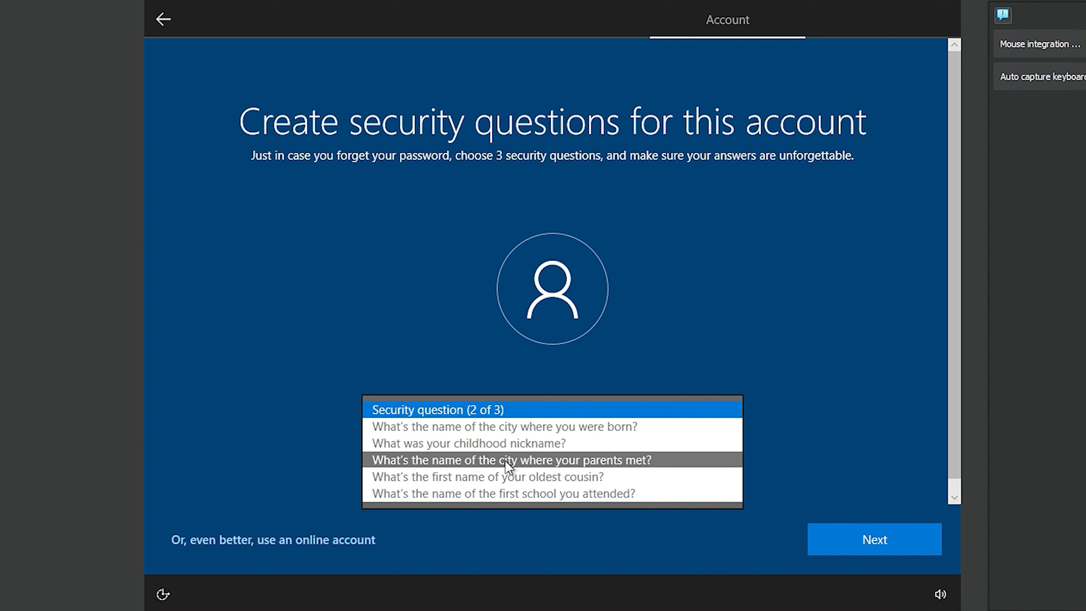
left_click(495, 445)
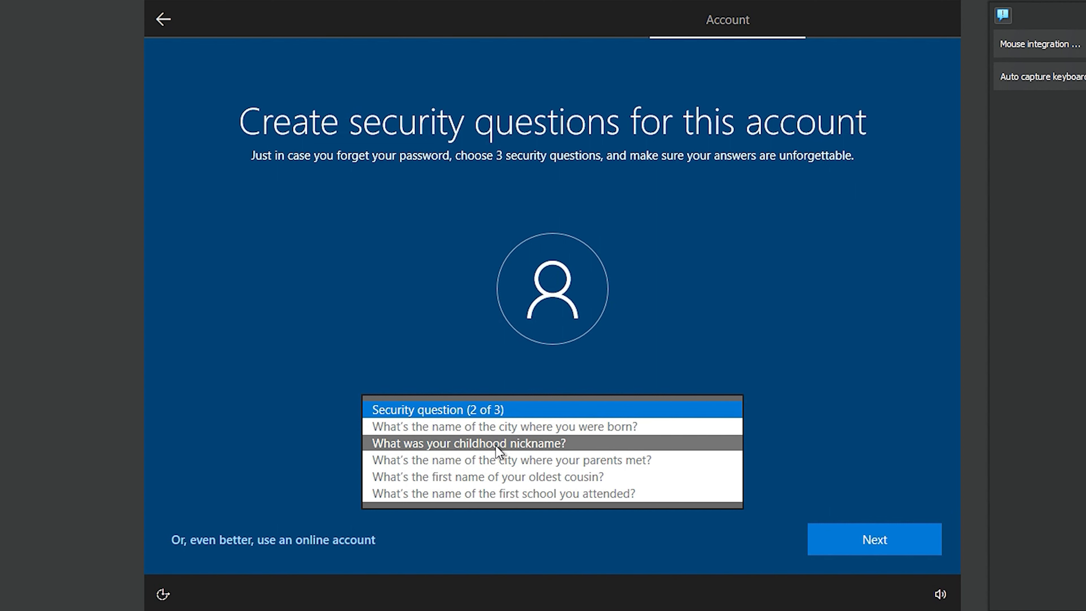
left_click(495, 463)
type("nece")
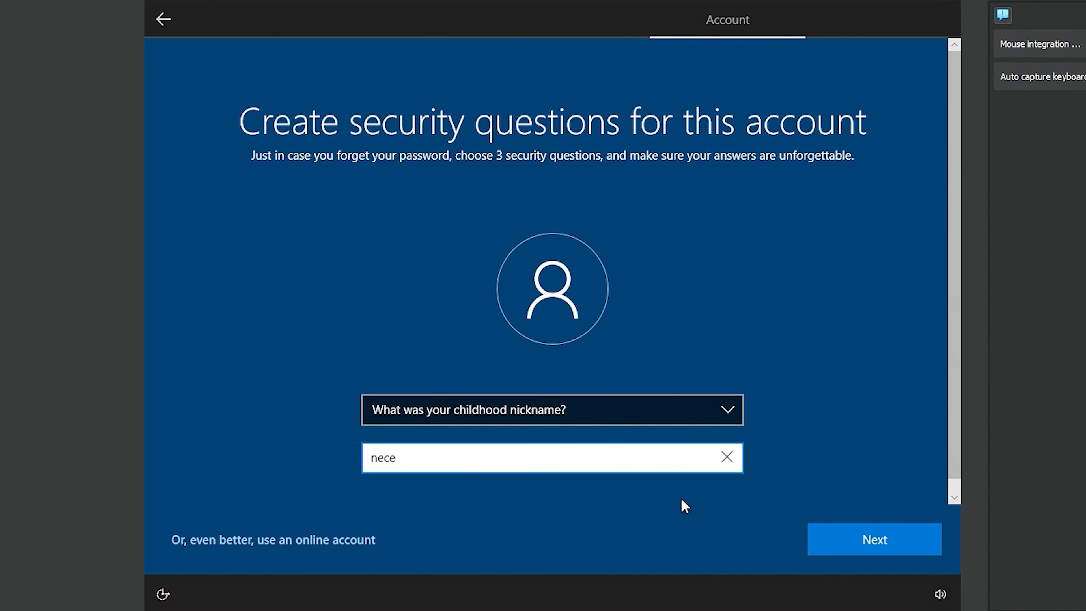
left_click(847, 553)
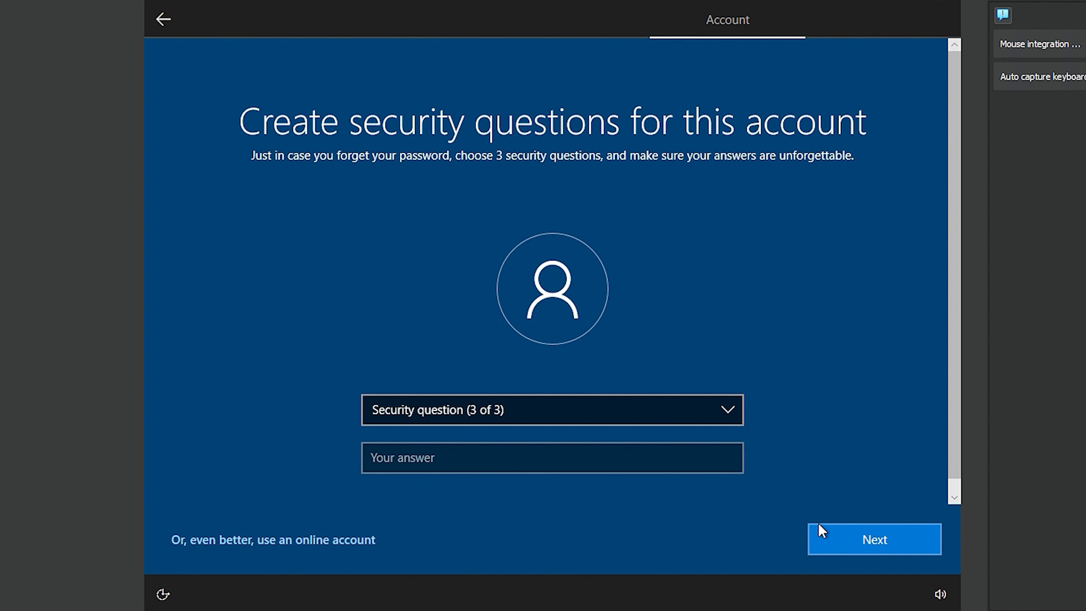
Choose and answer the where-your-parents-met question, then submit the security questions
left_click(475, 464)
left_click(524, 410)
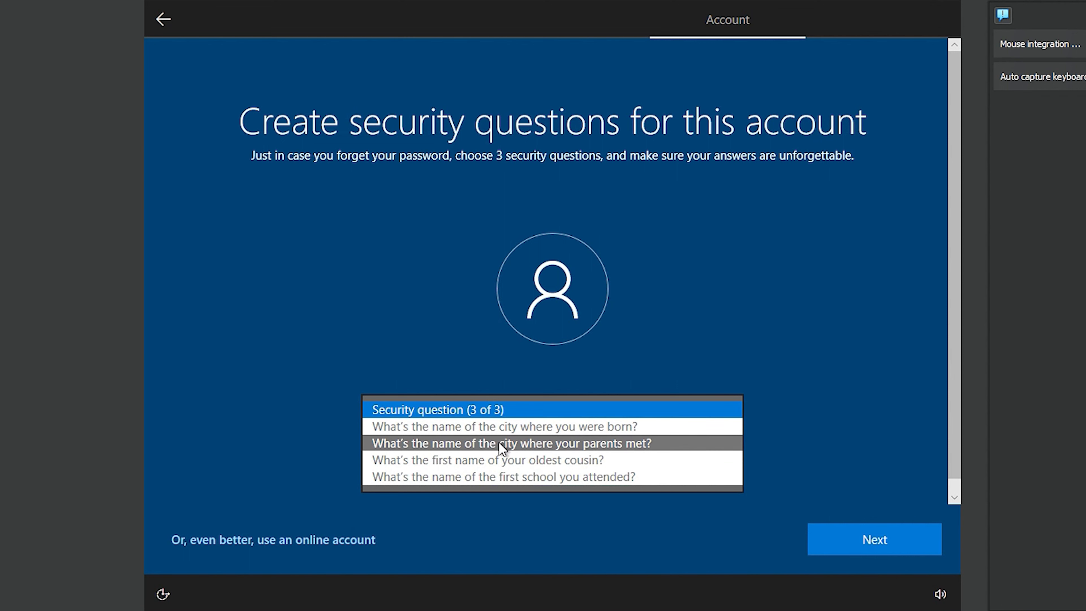
left_click(501, 443)
left_click(456, 459)
type("necxe")
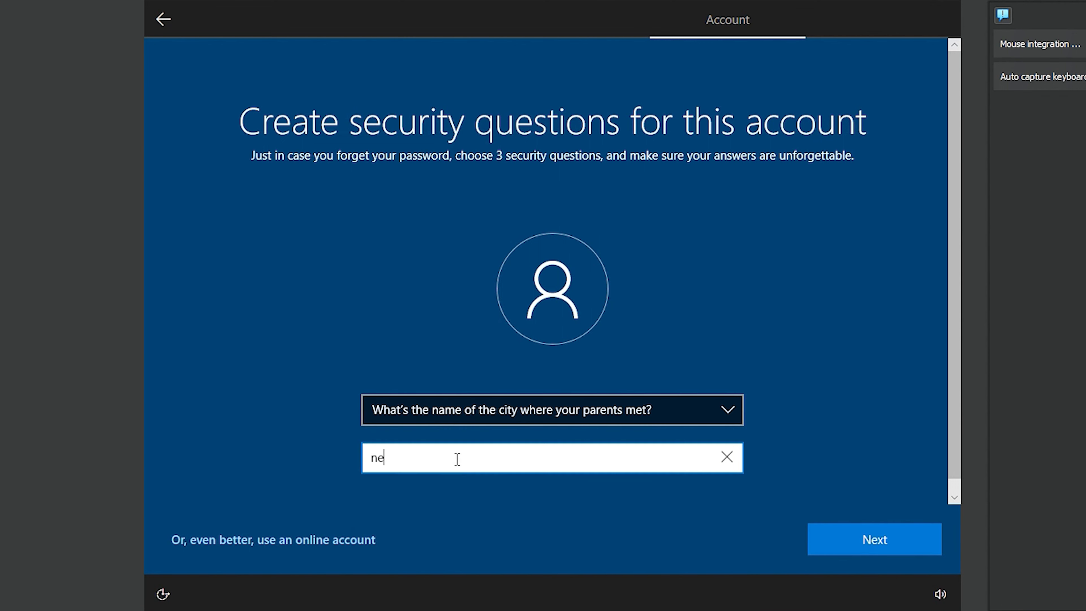
key("BackSpace")
key("BackSpace")
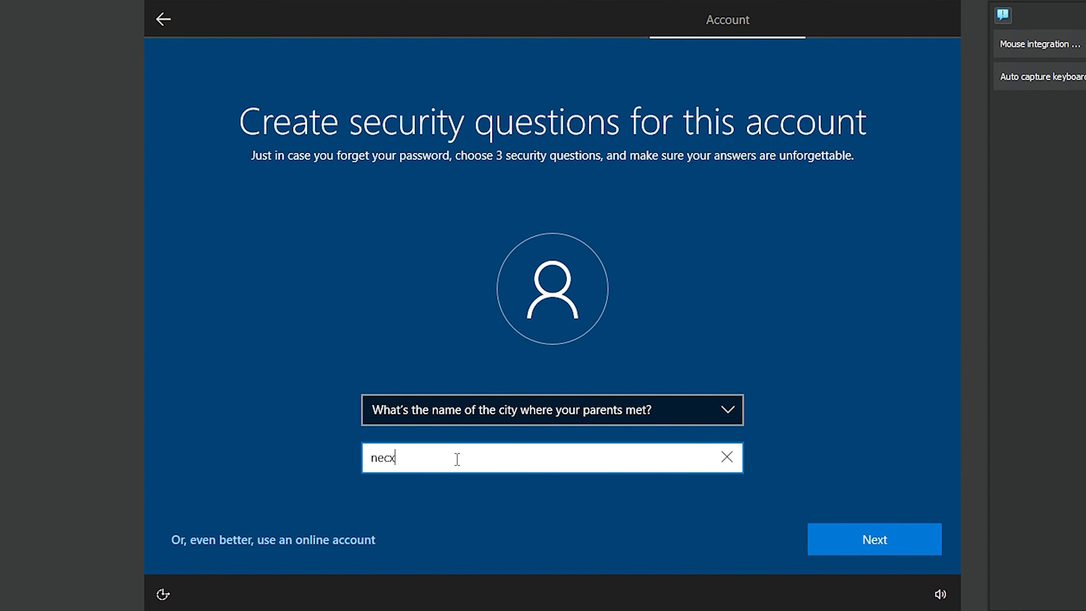
type("e")
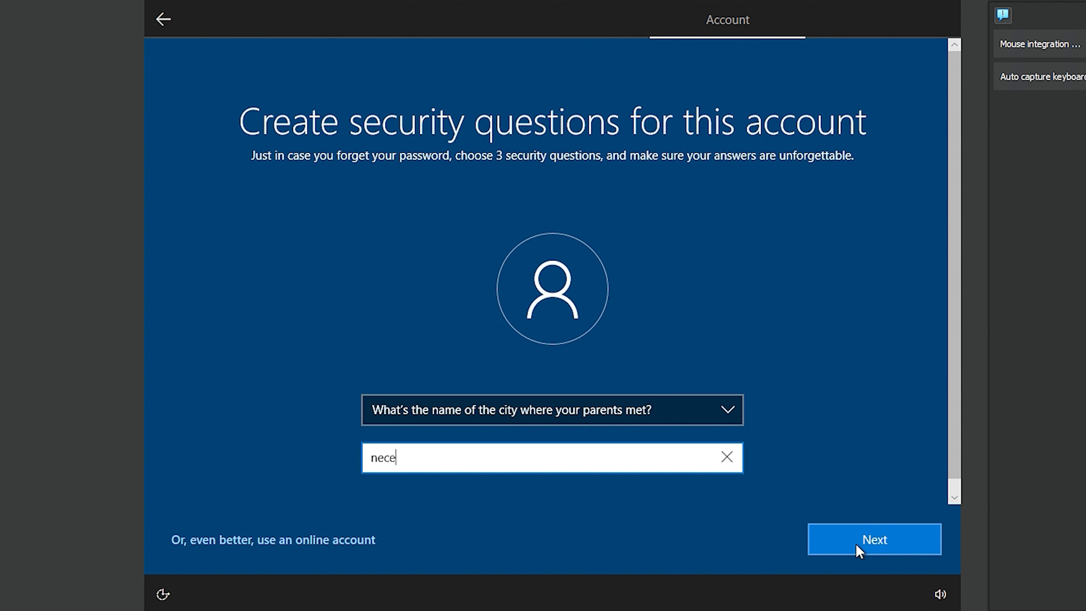
left_click(859, 552)
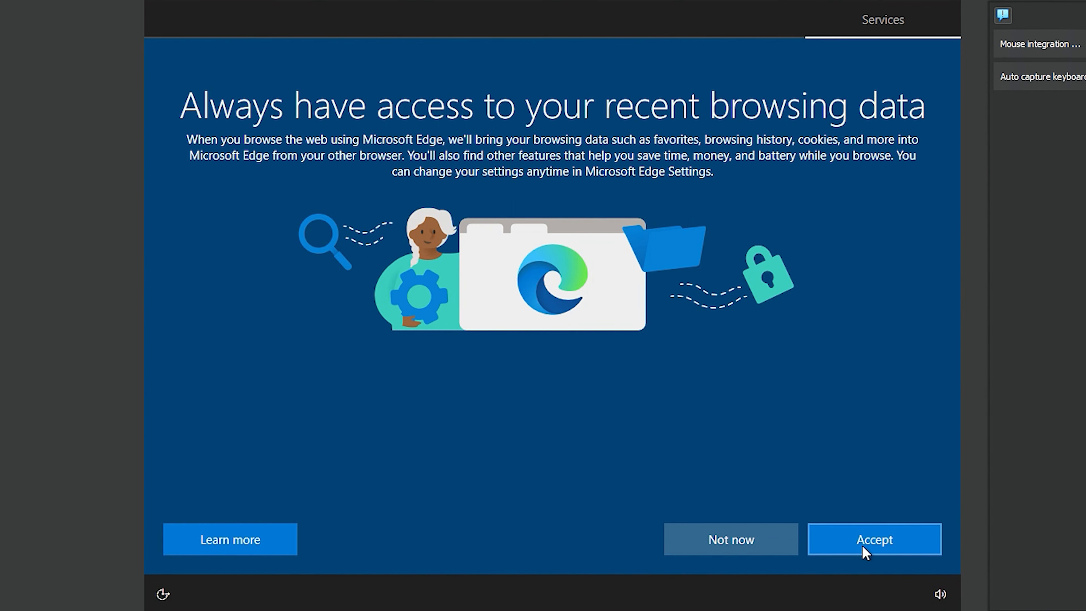
Decline Edge data import, accept privacy settings, skip customization and decline Cortana
left_click(723, 533)
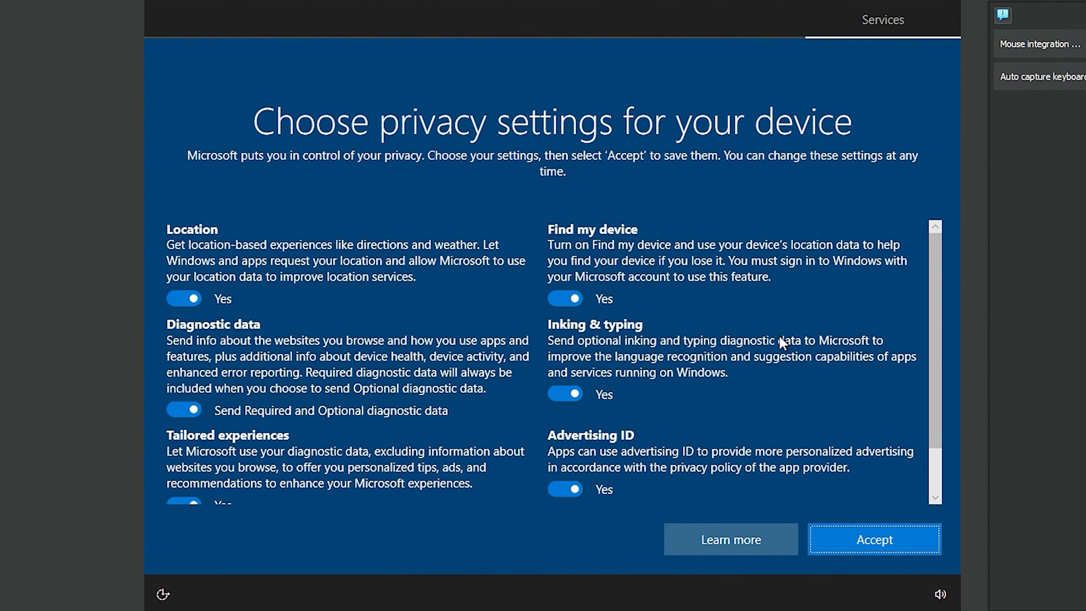
scroll(652, 394, "down", 2)
scroll(551, 402, "up", 2)
scroll(417, 383, "down", 2)
left_click(908, 547)
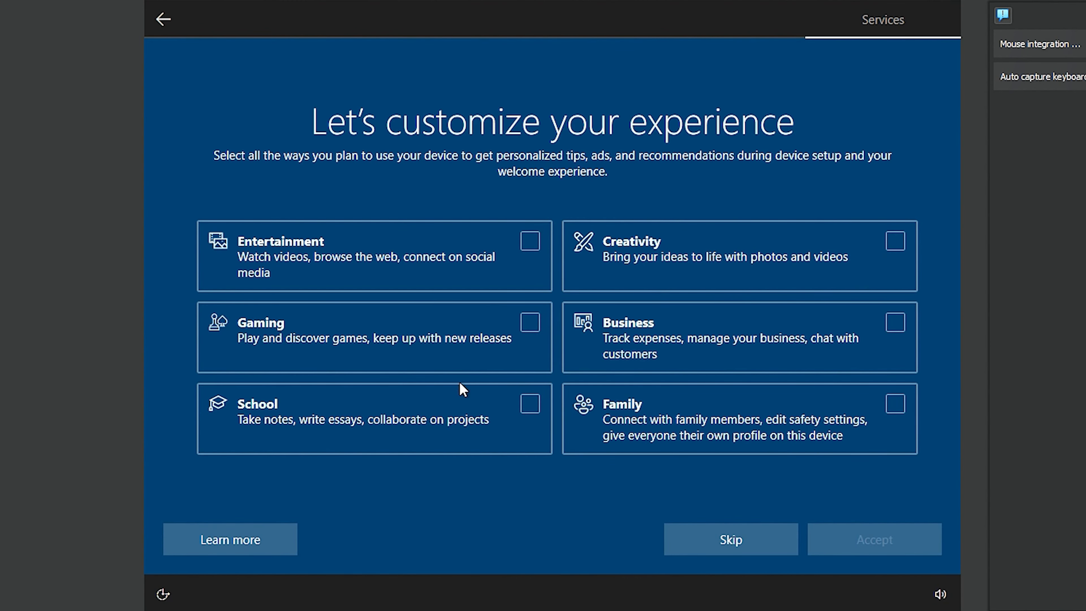
left_click(750, 549)
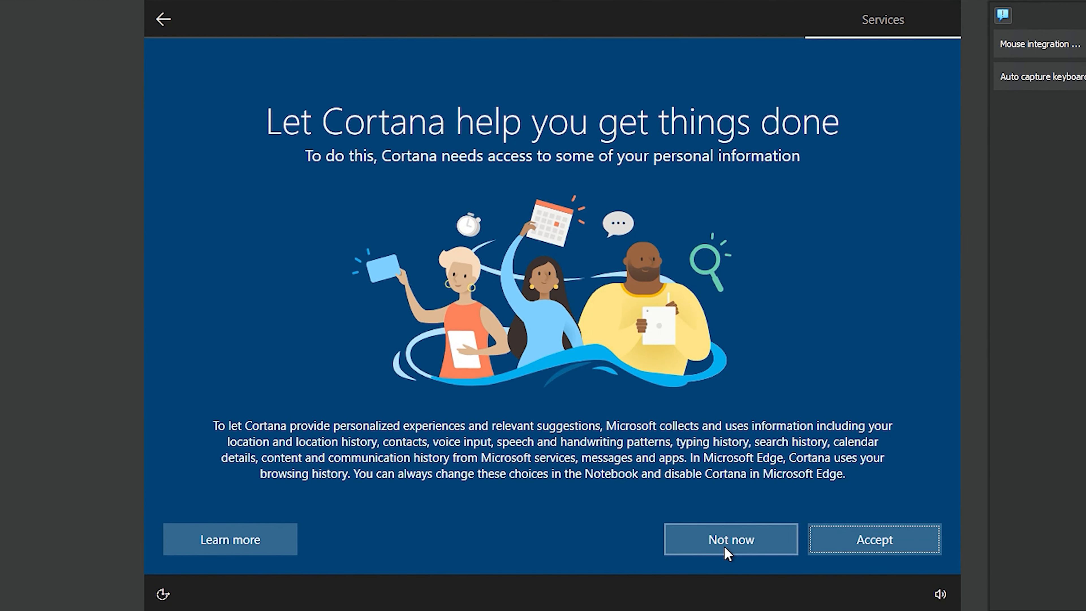
left_click(723, 544)
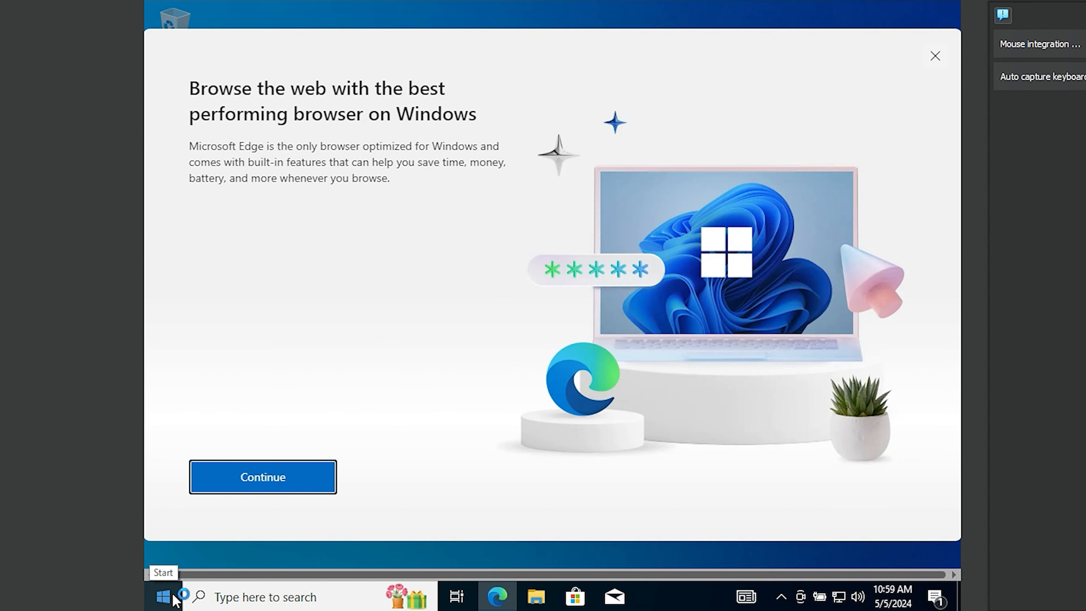
Close the Microsoft Edge promotion window on the new desktop
left_click(934, 57)
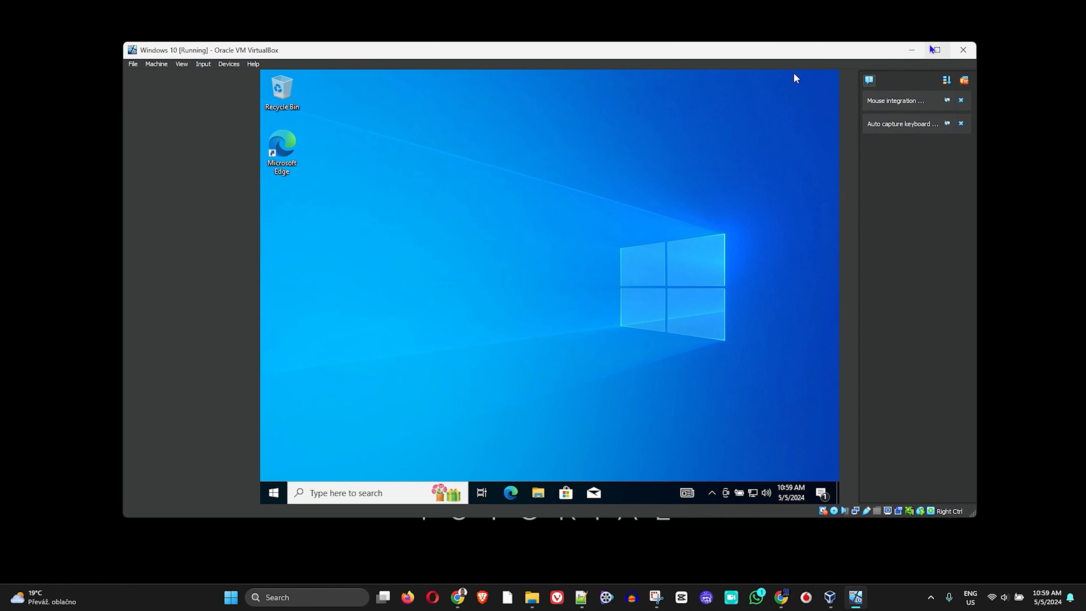
mouse_move(419, 50)
left_mouse_down()
mouse_move(421, 67)
mouse_move(371, 62)
mouse_move(437, 57)
left_mouse_up()
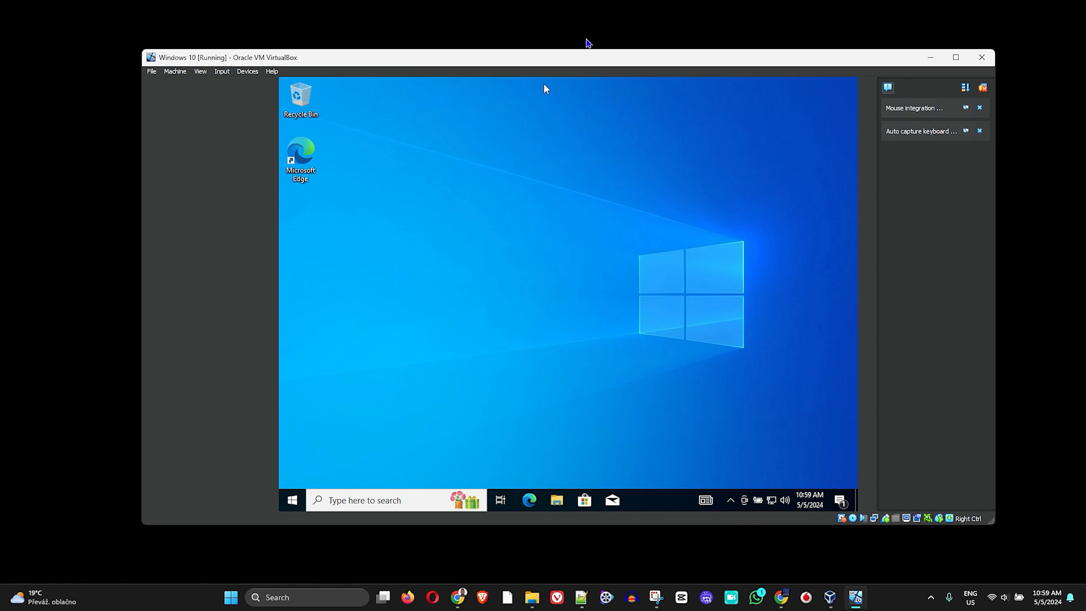
left_click_drag(559, 64, 518, 68)
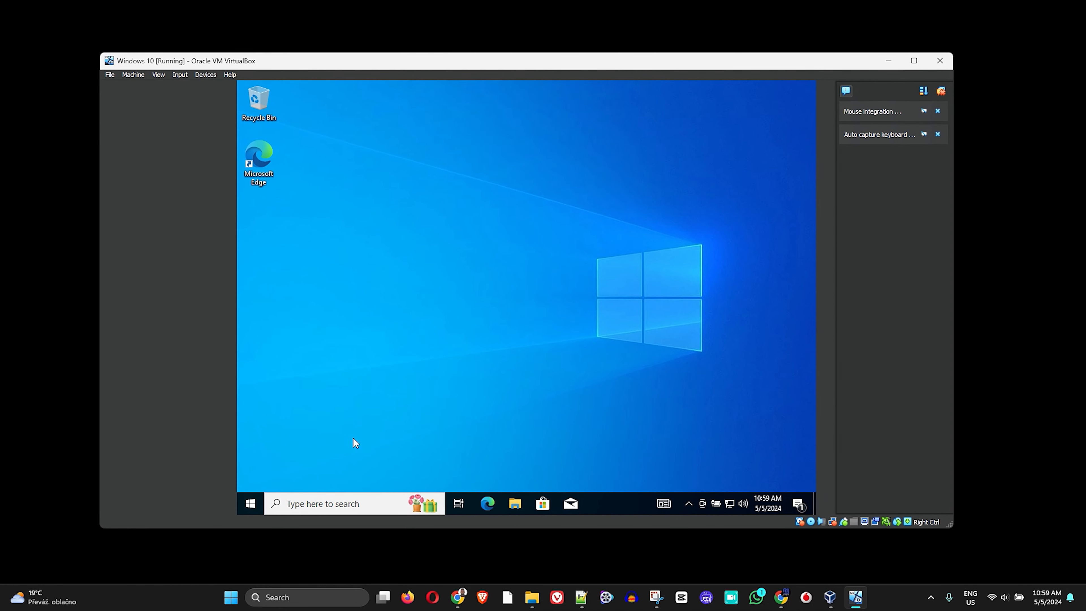
left_click(227, 607)
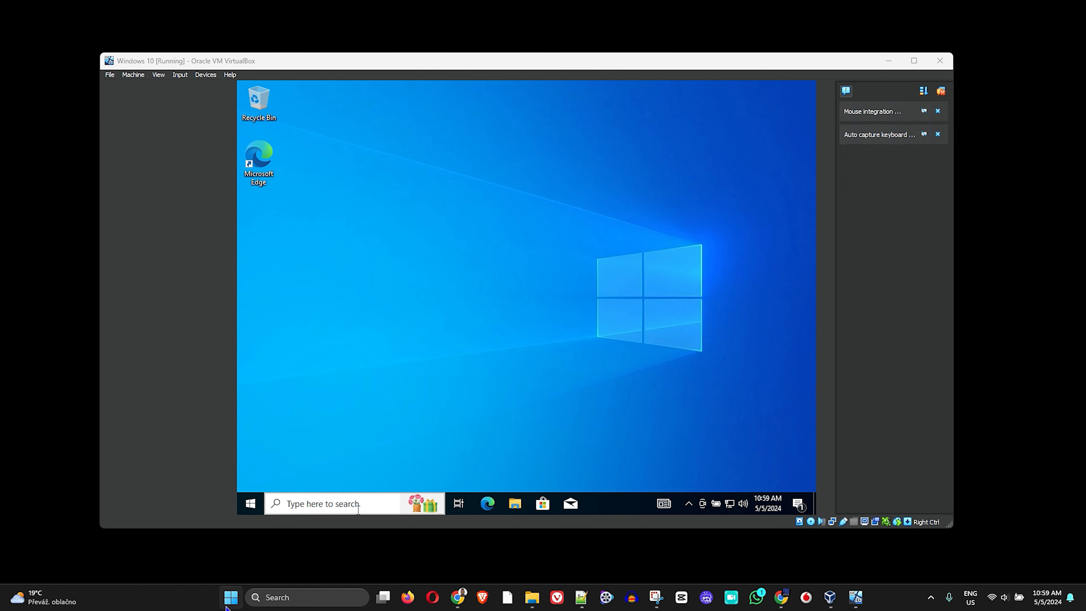
left_click(230, 605)
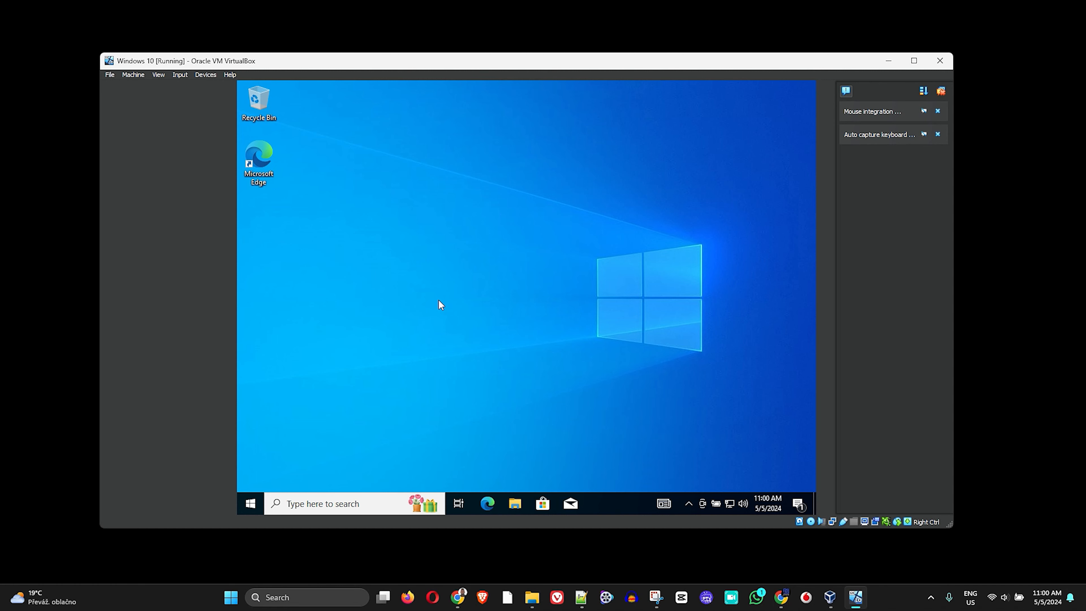
left_click_drag(510, 67, 547, 73)
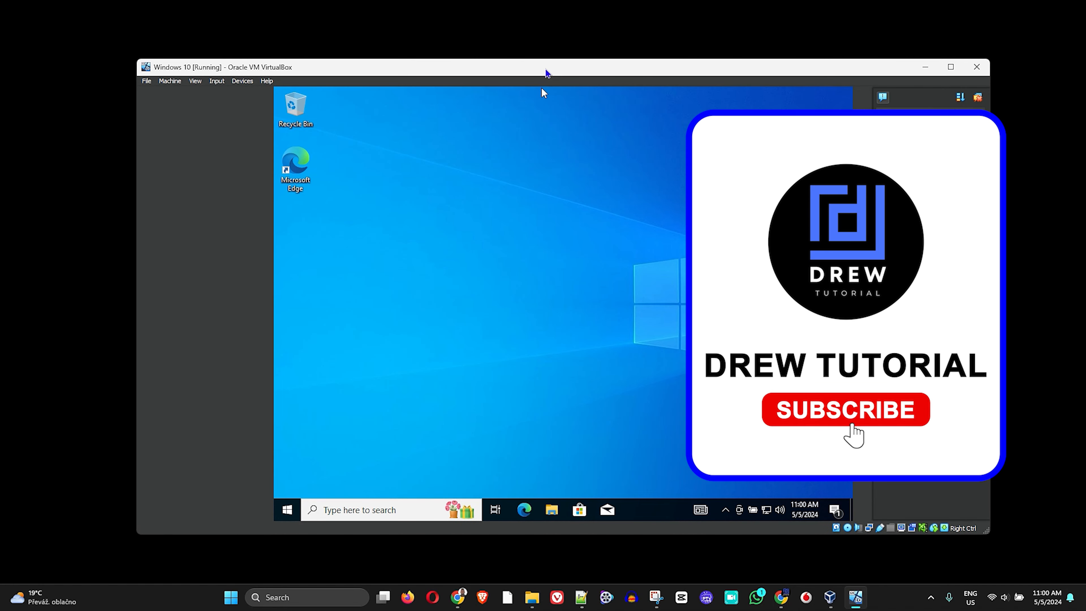